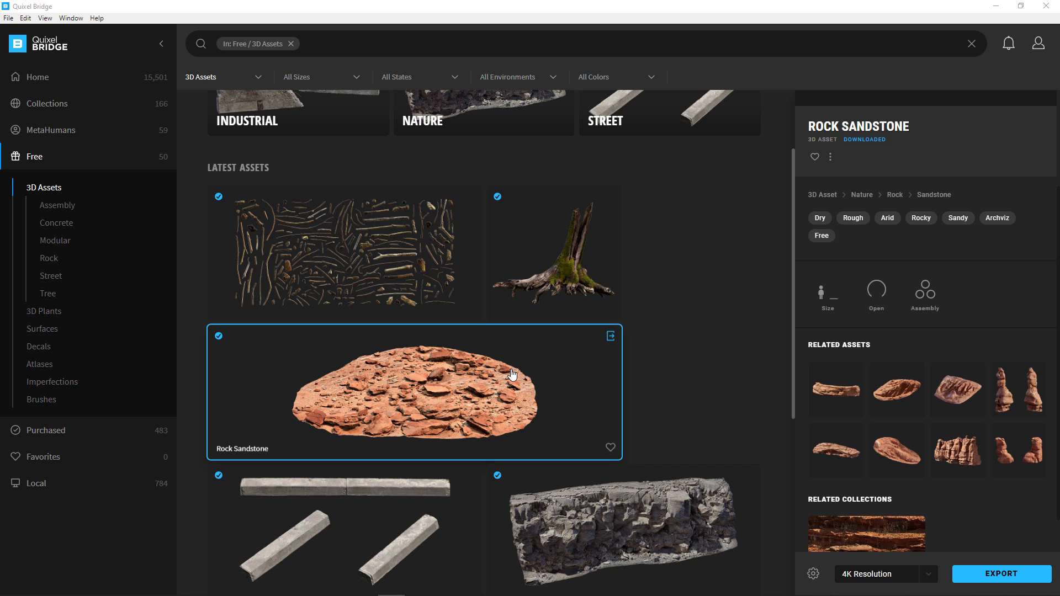
# Open the export settings for Rock Sandstone and examine which texture maps are enabled for 3D assets
pyautogui.click(814, 575)
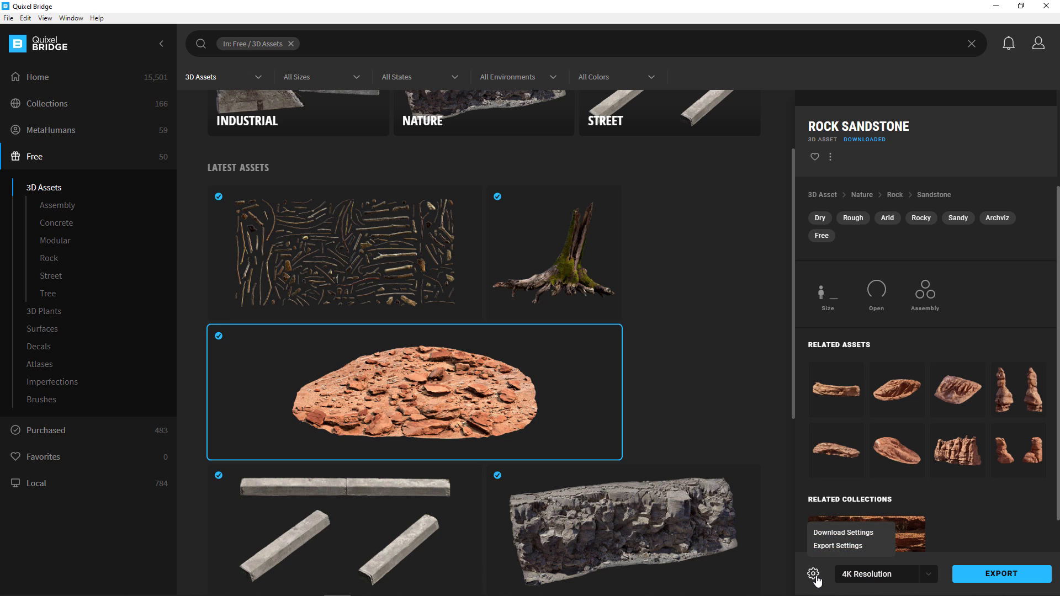
pyautogui.click(840, 546)
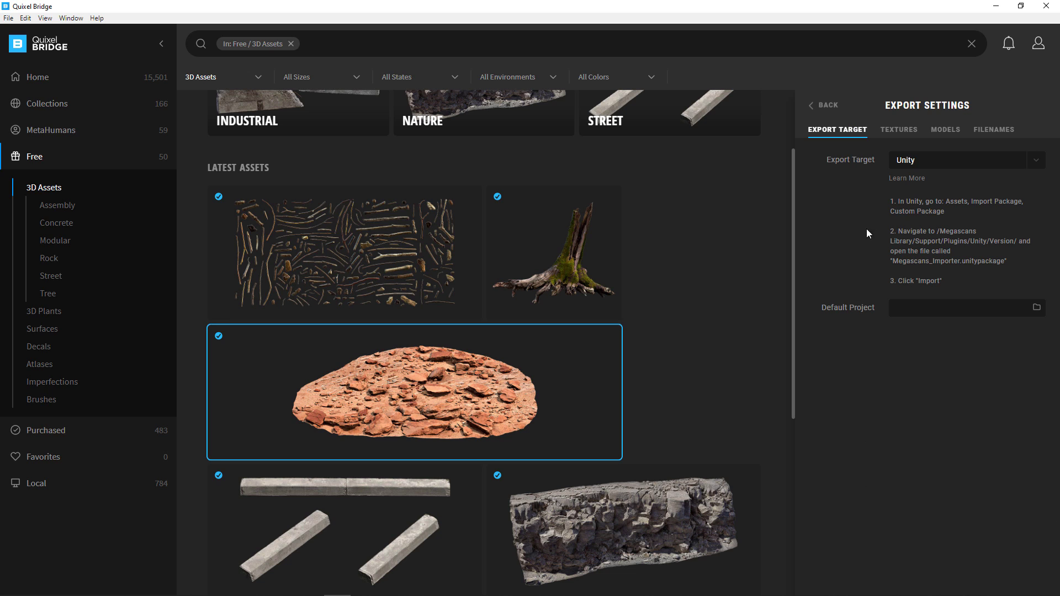
pyautogui.click(899, 130)
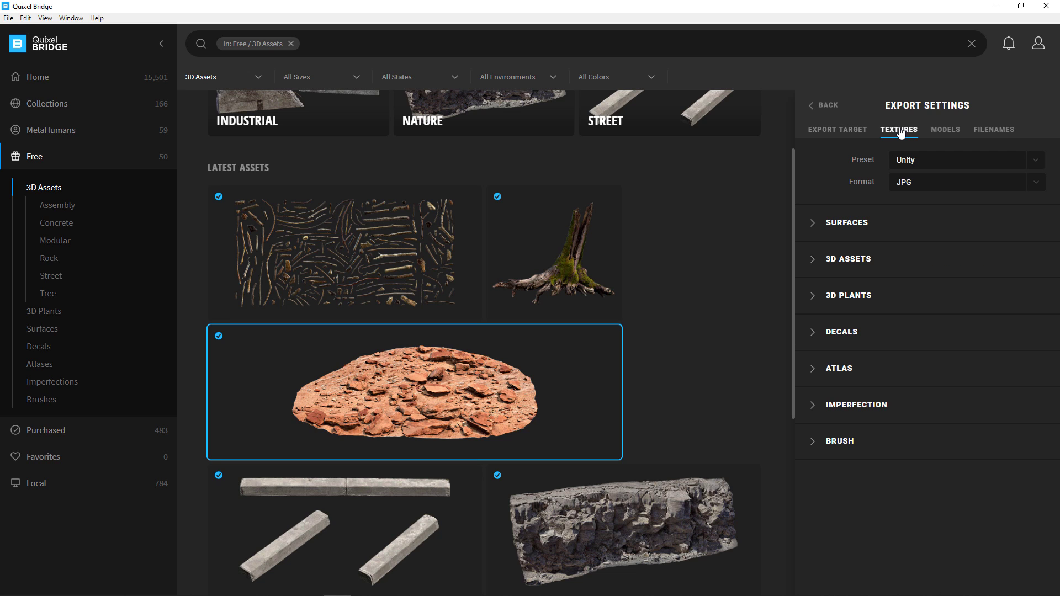
pyautogui.click(816, 260)
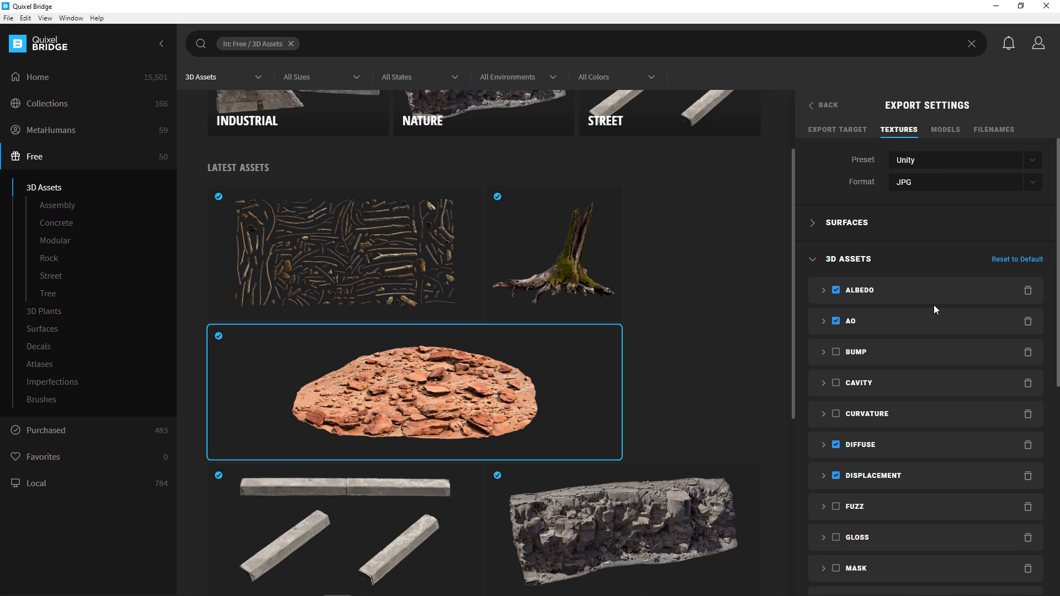
pyautogui.scroll(-5, 935, 309)
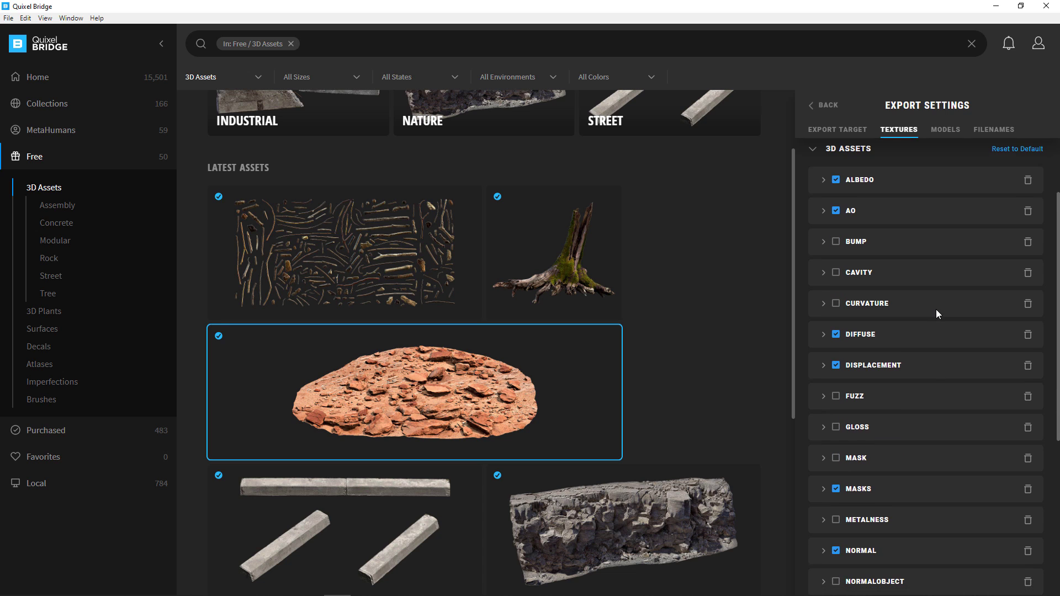
pyautogui.scroll(-2, 937, 314)
pyautogui.scroll(-5, 937, 318)
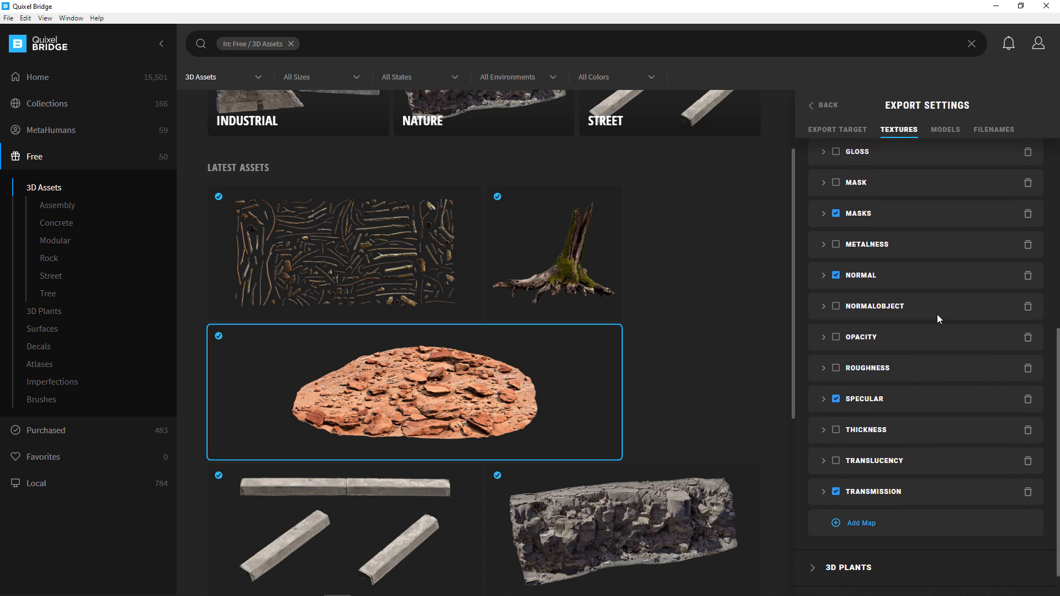
pyautogui.scroll(5, 937, 319)
pyautogui.scroll(5, 937, 318)
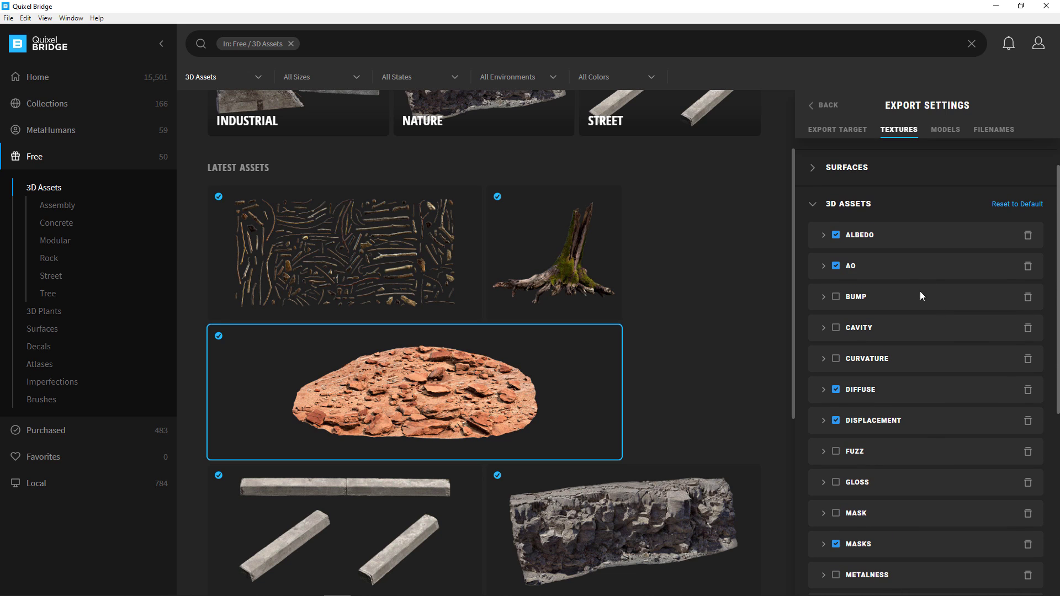
pyautogui.click(813, 205)
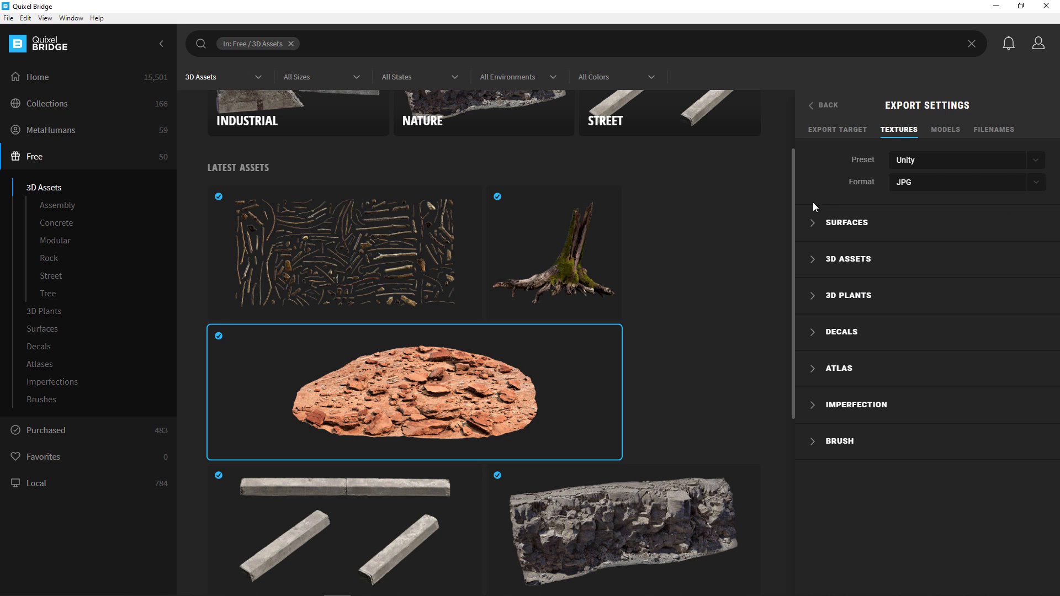
# Examine the model export LOD options and compare the triangle counts of the cliff rock, concrete barriers and Rock Sandstone assets
pyautogui.click(943, 130)
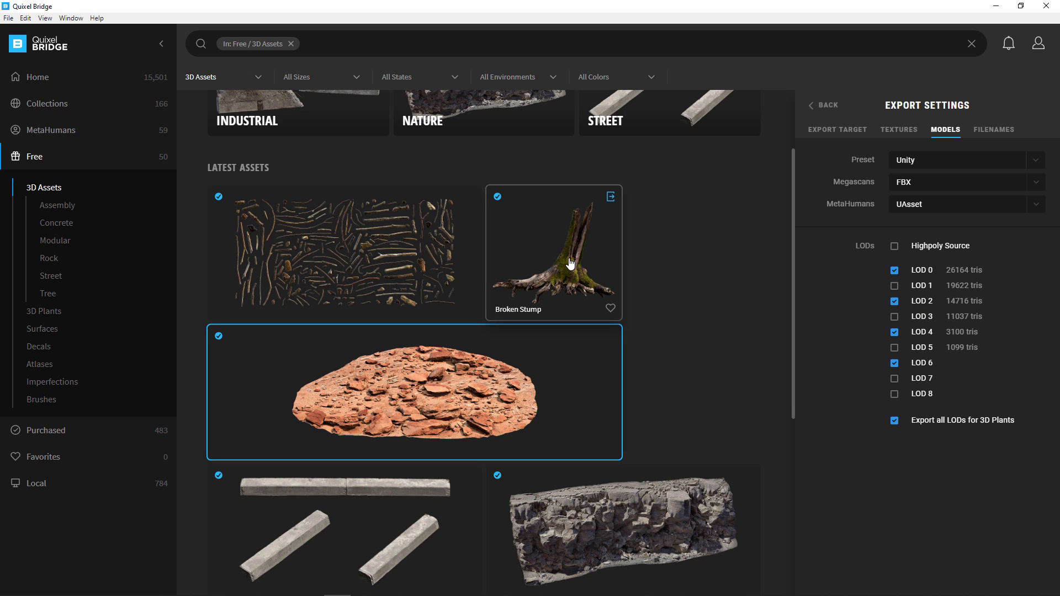
pyautogui.scroll(1, 700, 321)
pyautogui.scroll(-2, 698, 330)
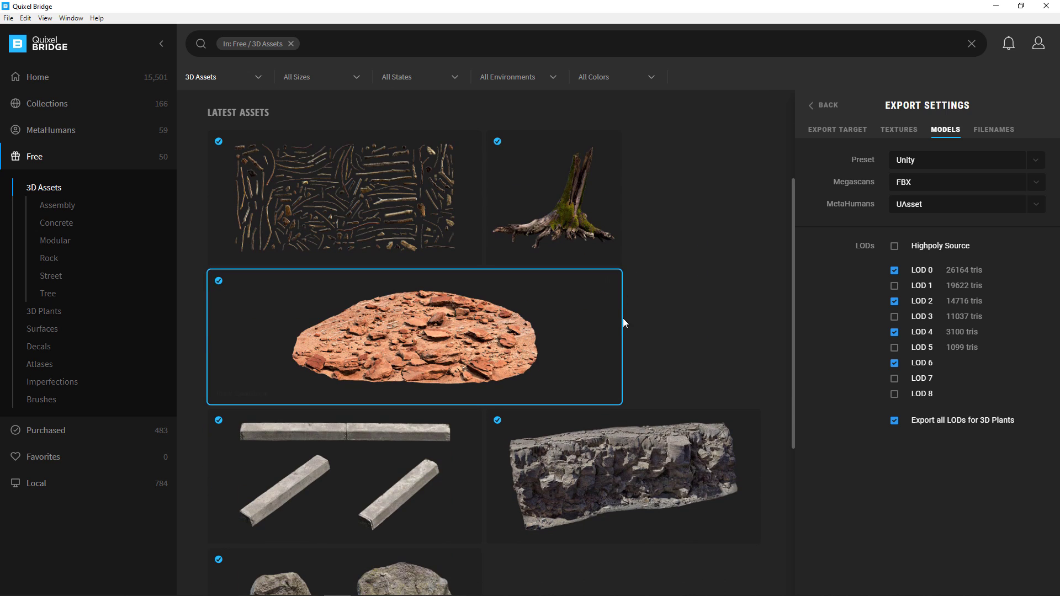
pyautogui.click(614, 469)
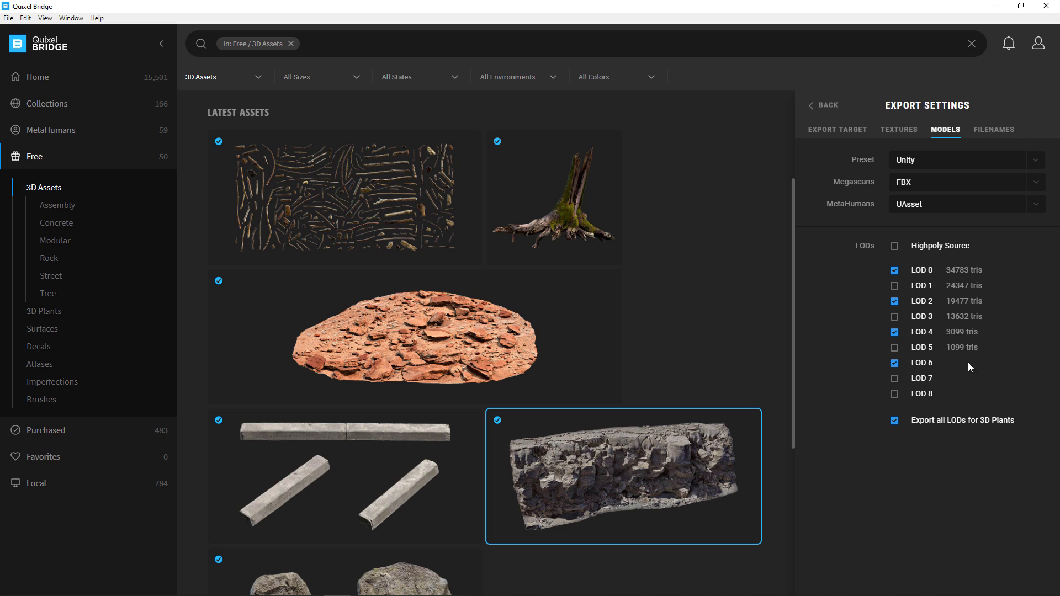
pyautogui.click(425, 471)
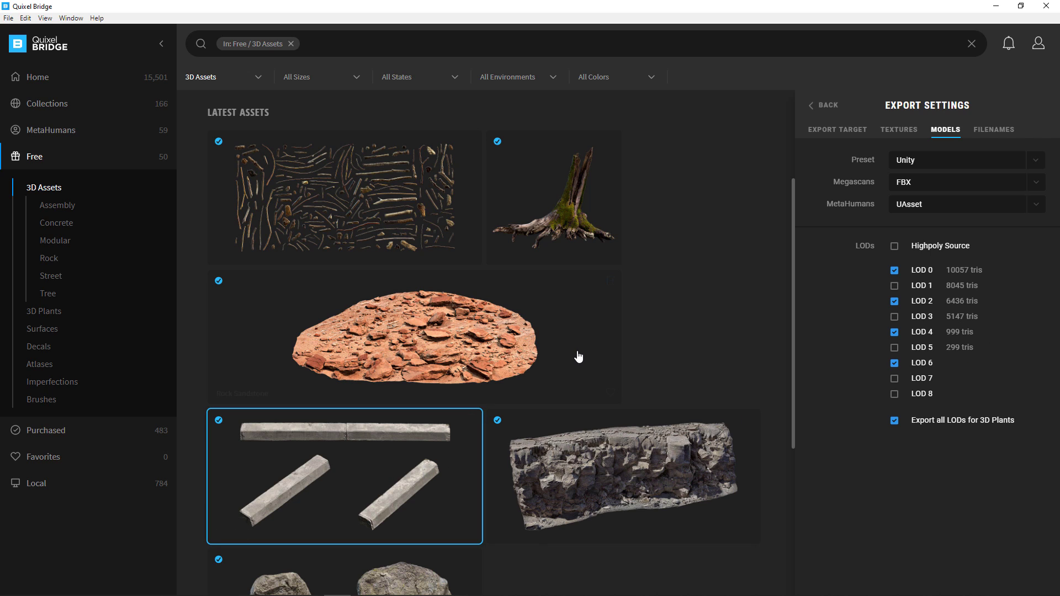
pyautogui.click(494, 328)
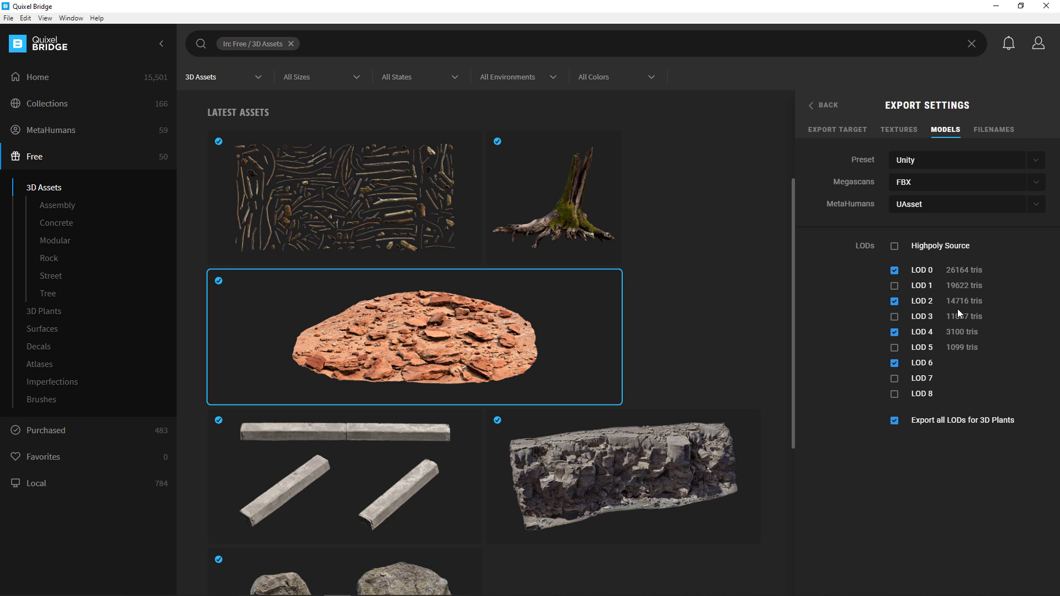
pyautogui.click(895, 270)
pyautogui.click(893, 317)
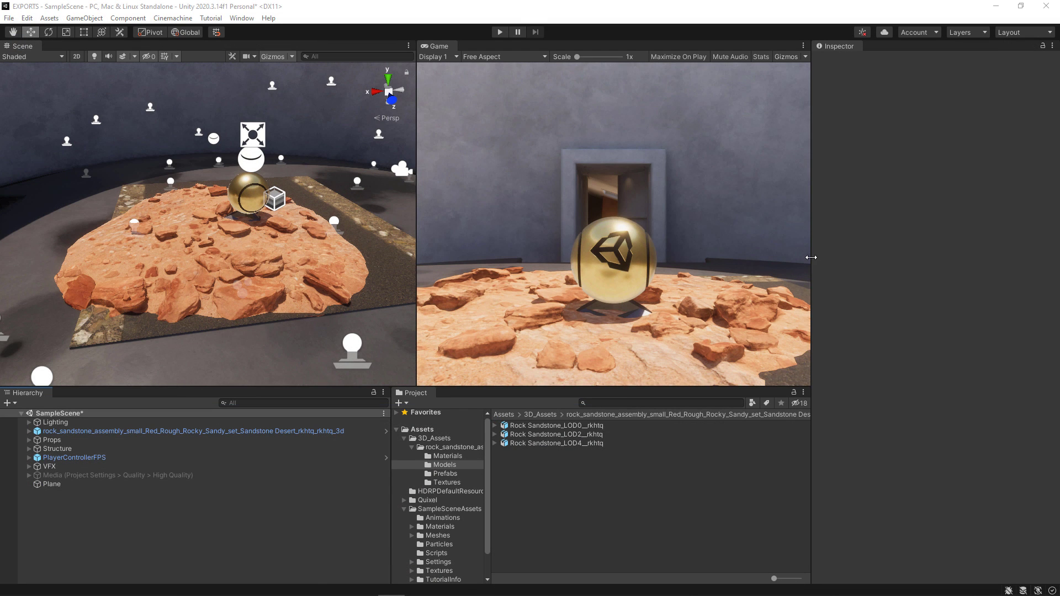
# Widen the Scene, Game and project folder areas, and select and expand the rock sandstone prefab in the scene to show its LOD models
pyautogui.moveTo(811, 257); pyautogui.dragTo(942, 275)
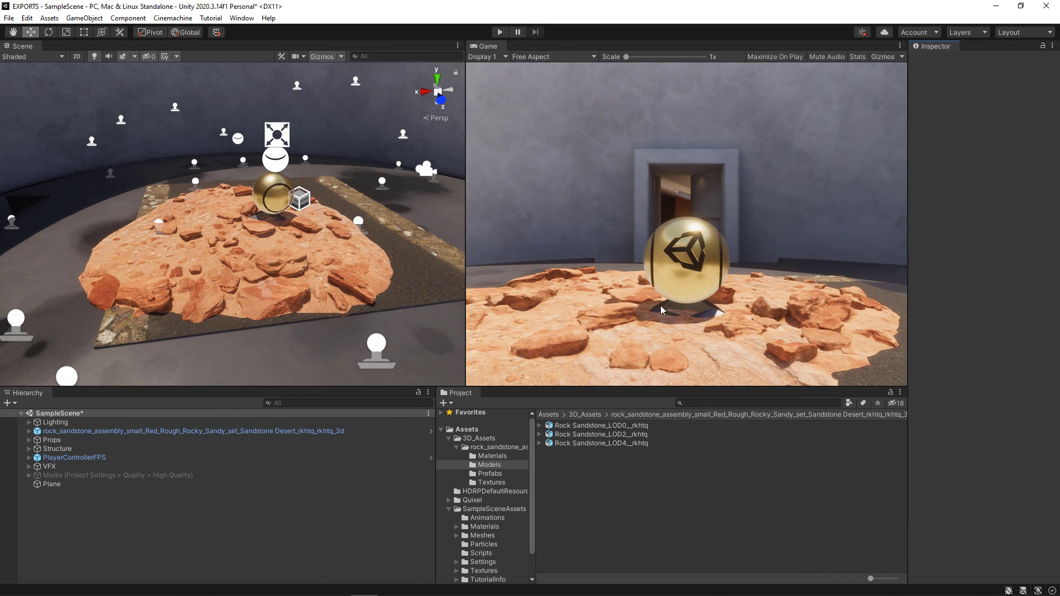
pyautogui.moveTo(465, 260); pyautogui.dragTo(533, 260)
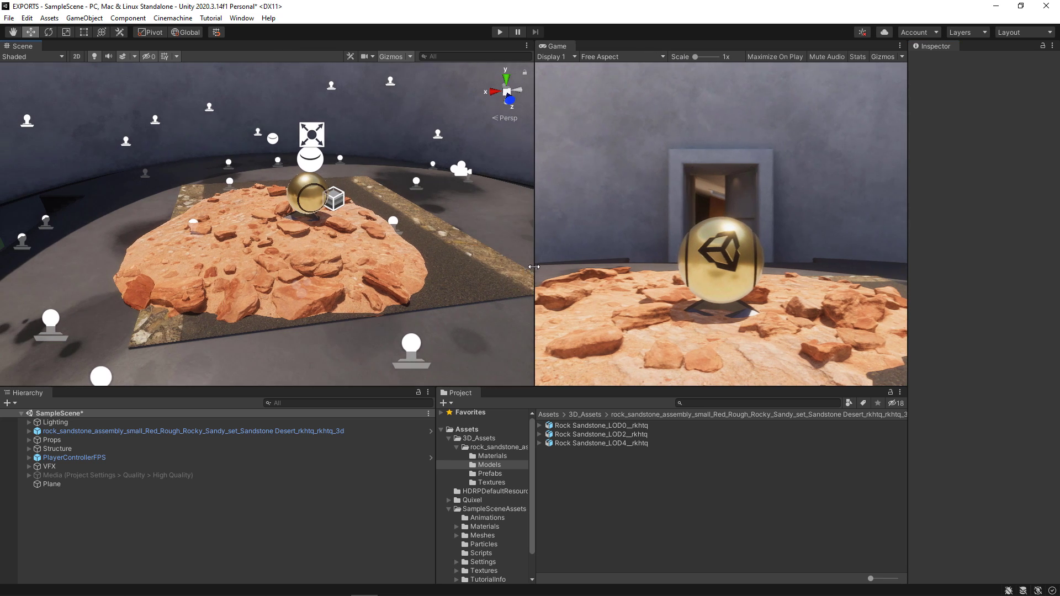
pyautogui.click(226, 431)
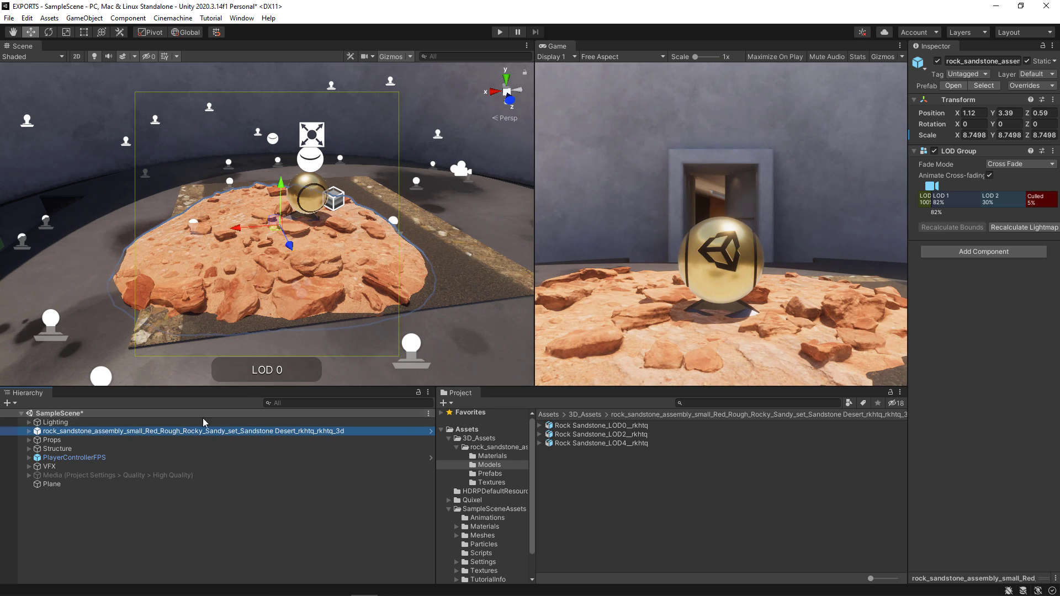
pyautogui.click(29, 430)
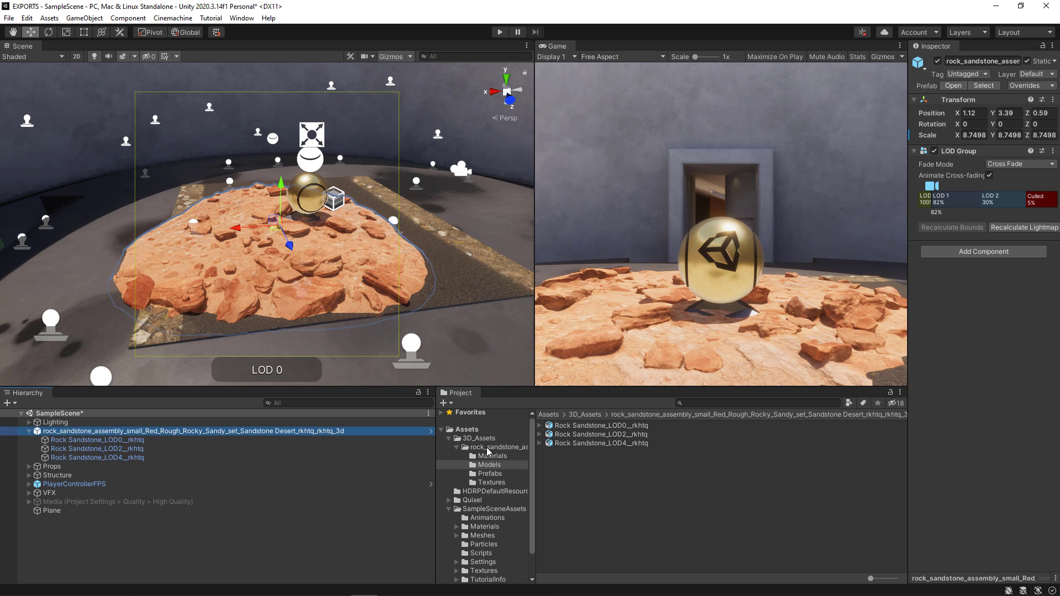
pyautogui.moveTo(537, 457); pyautogui.dragTo(777, 472)
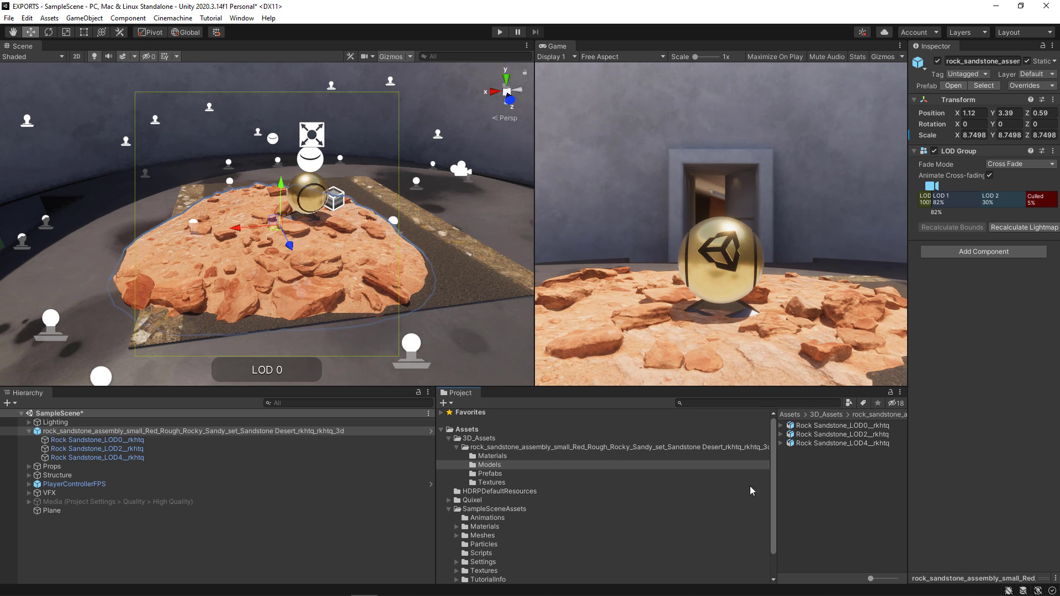
pyautogui.moveTo(779, 489); pyautogui.dragTo(594, 492)
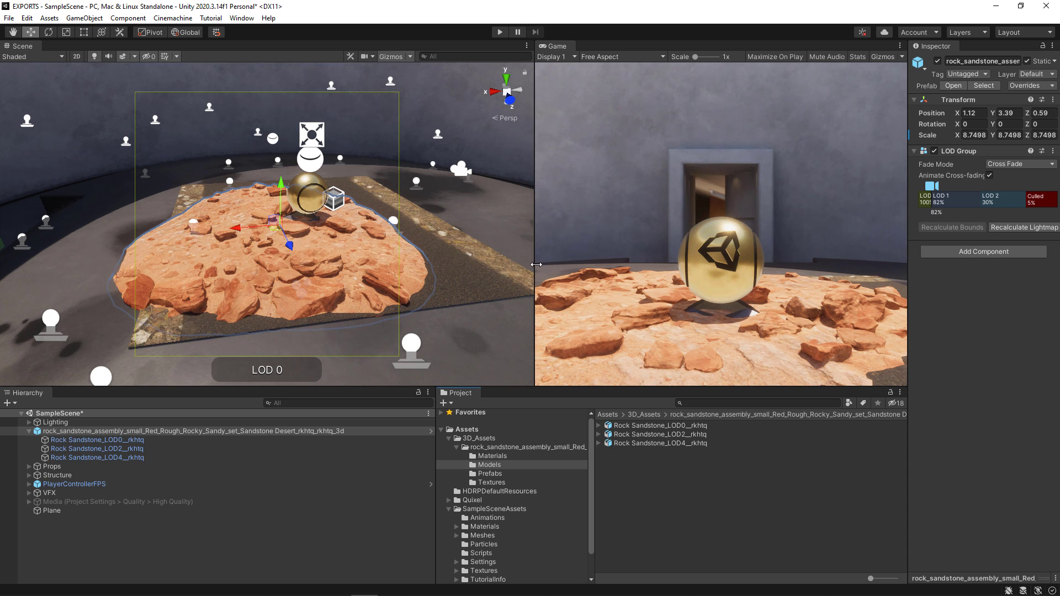
# Enlarge the Scene view temporarily and zoom out and in on the sandstone rock to examine its LOD switching
pyautogui.moveTo(537, 264); pyautogui.dragTo(673, 264)
pyautogui.scroll(-4, 399, 239)
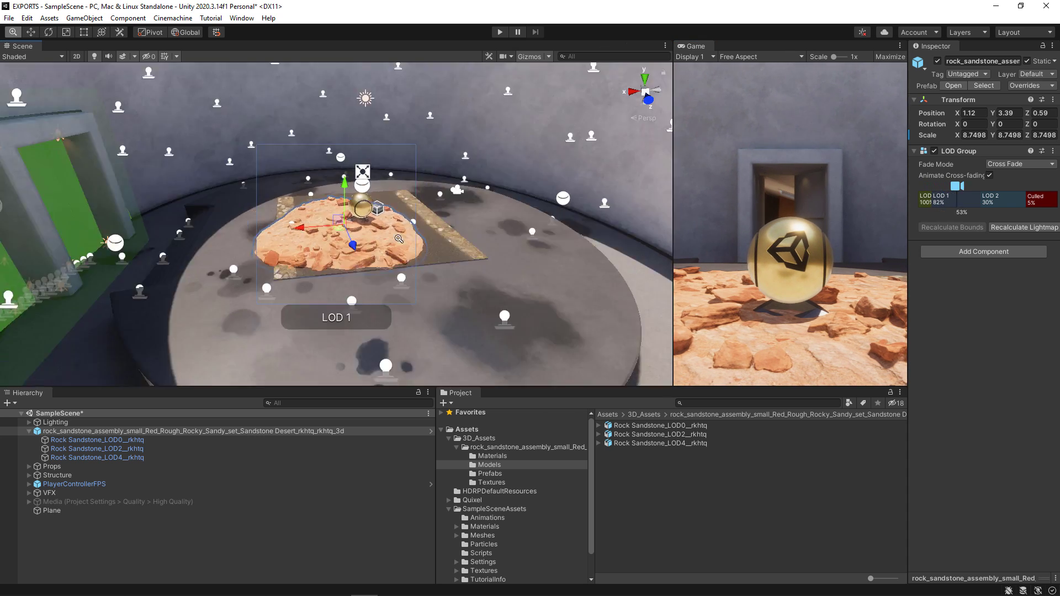
pyautogui.keyDown('alt'); pyautogui.moveTo(398, 239); pyautogui.dragTo(607, 353, button='right'); pyautogui.keyUp('alt')
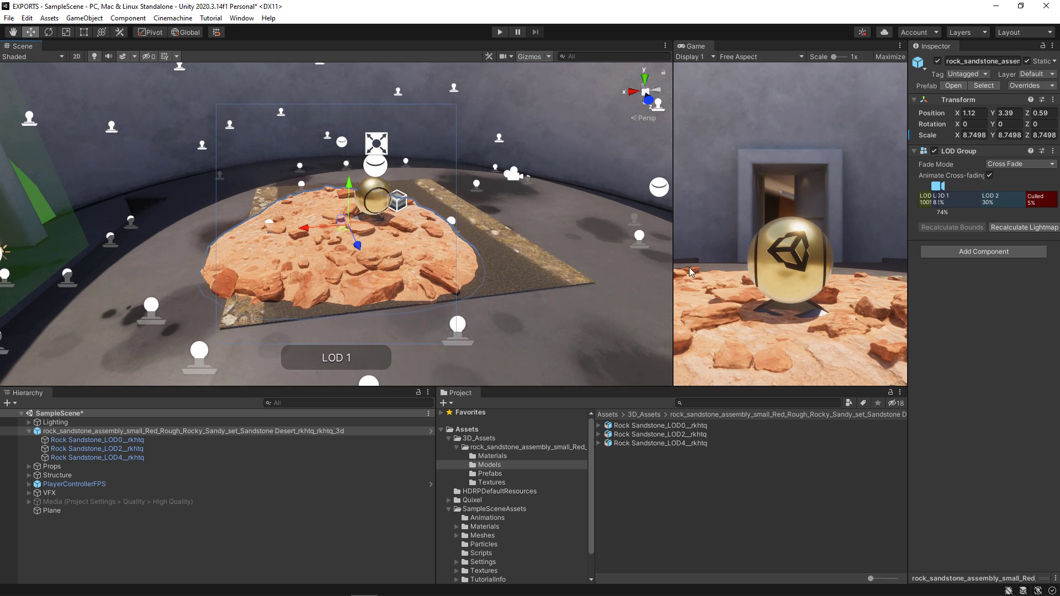
pyautogui.moveTo(673, 266); pyautogui.dragTo(557, 266)
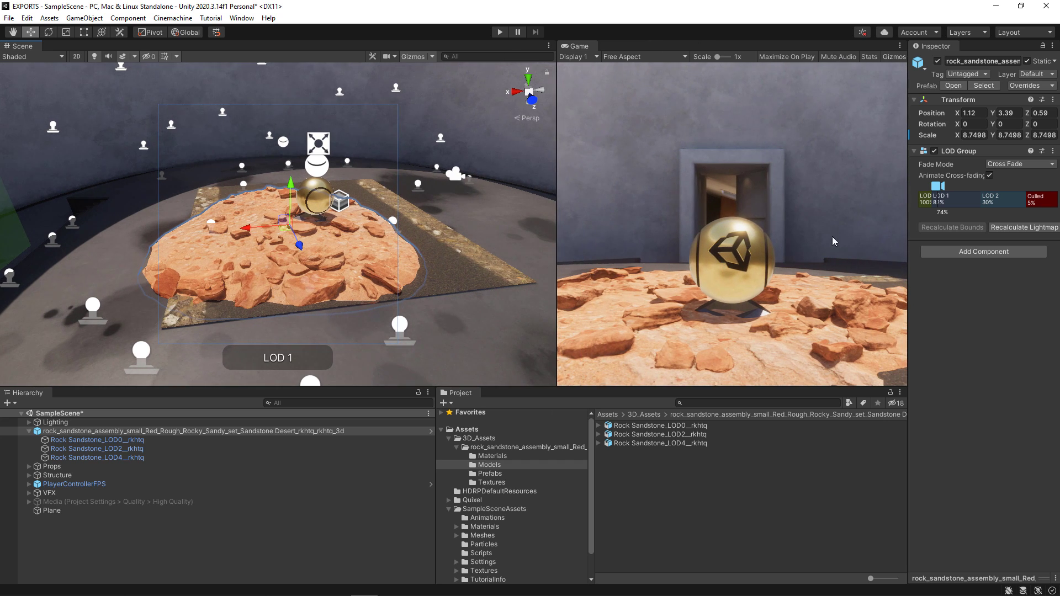
# Widen the Inspector and set the rock's LOD Group transitions to 74% for LOD 1 and 50% for LOD 2
pyautogui.moveTo(908, 221); pyautogui.dragTo(720, 231)
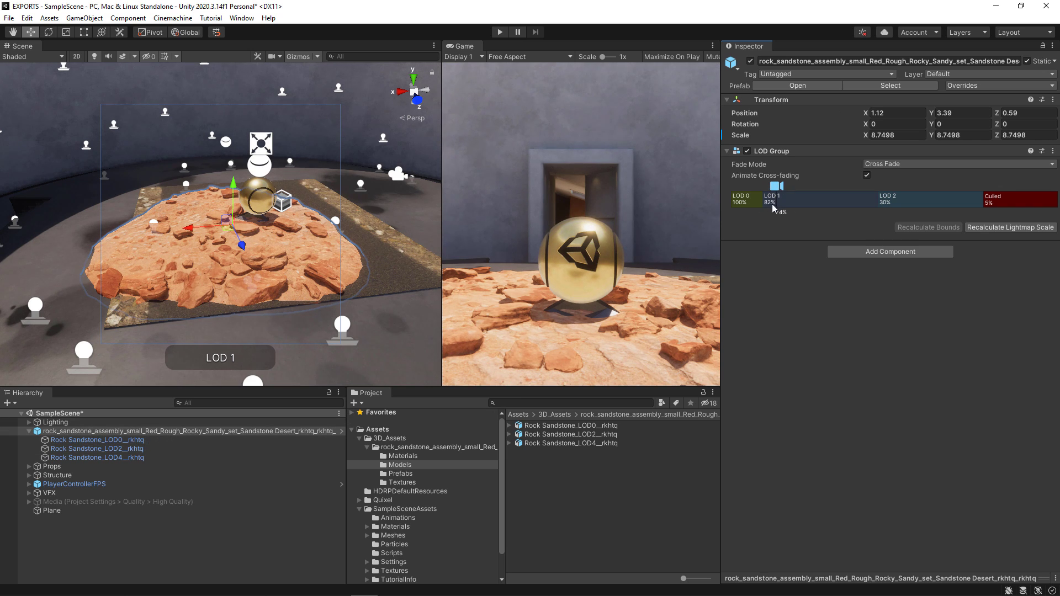
pyautogui.moveTo(763, 202)
pyautogui.mouseDown()
pyautogui.moveTo(820, 203)
pyautogui.moveTo(777, 205)
pyautogui.mouseUp()
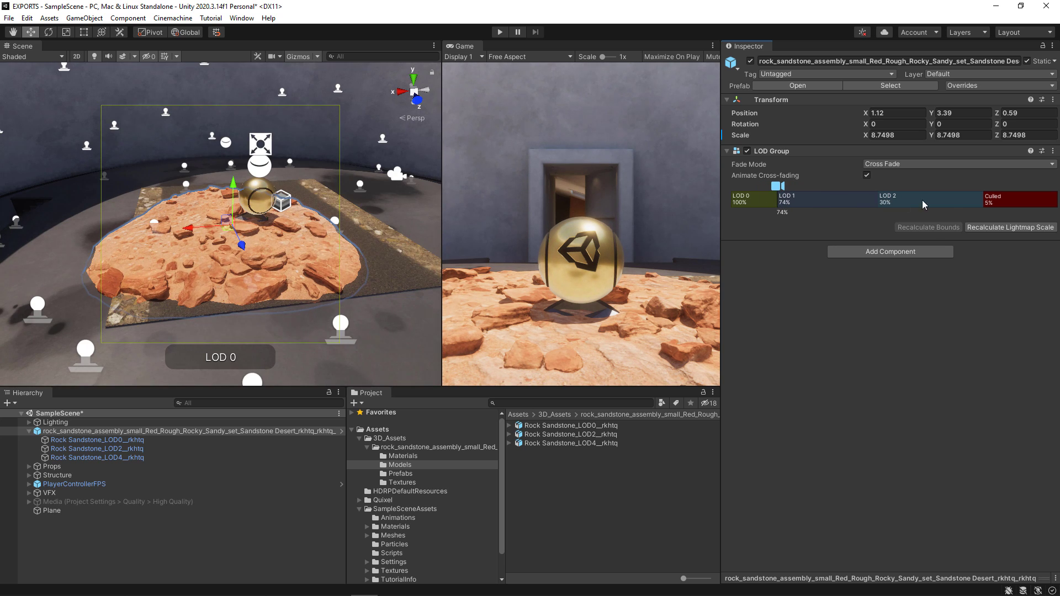
pyautogui.moveTo(878, 202); pyautogui.dragTo(826, 204)
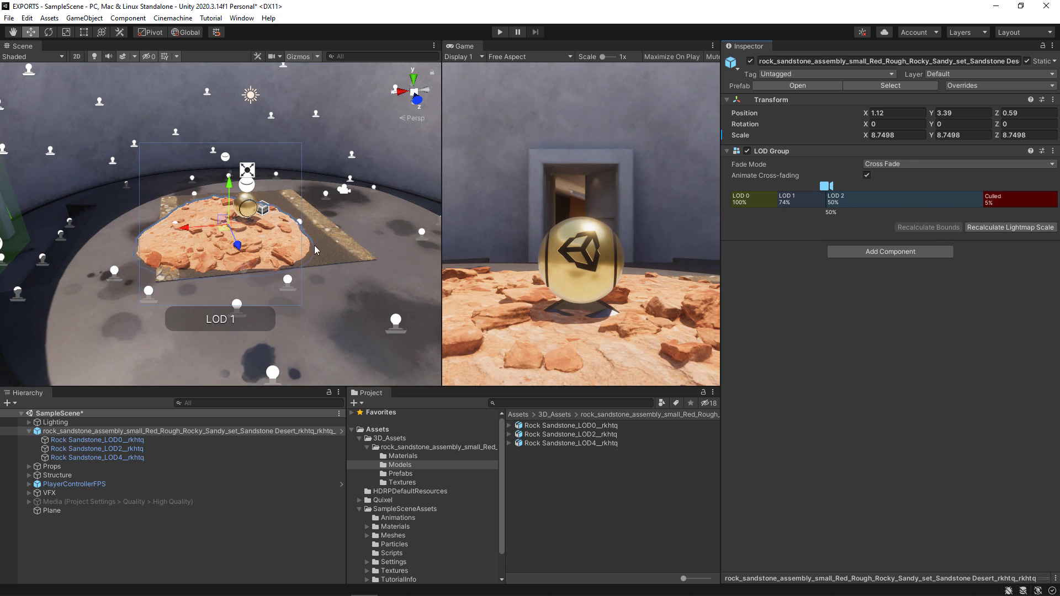
pyautogui.moveTo(316, 250)
pyautogui.keyDown('alt'); pyautogui.mouseDown(button='right')
pyautogui.moveTo(556, 326)
pyautogui.moveTo(638, 335)
pyautogui.moveTo(531, 313)
pyautogui.moveTo(271, 213)
pyautogui.moveTo(285, 214)
pyautogui.mouseUp(button='right'); pyautogui.keyUp('alt')
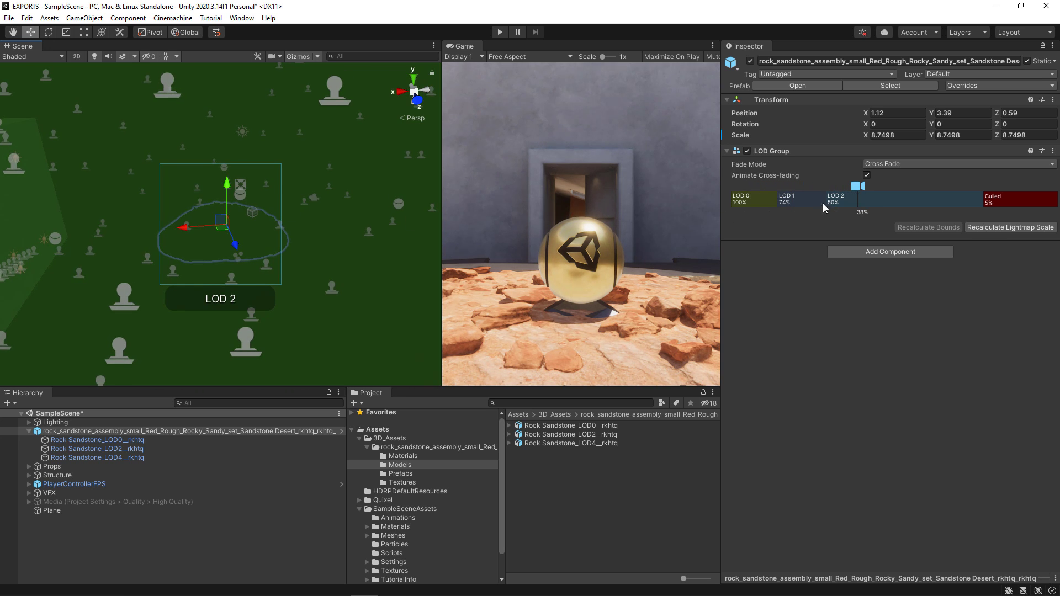
# Shift the LOD Group transitions to 79% for LOD 1 and 59% for LOD 2, checking the rock up close
pyautogui.moveTo(825, 207)
pyautogui.mouseDown()
pyautogui.moveTo(771, 219)
pyautogui.moveTo(768, 202)
pyautogui.mouseUp()
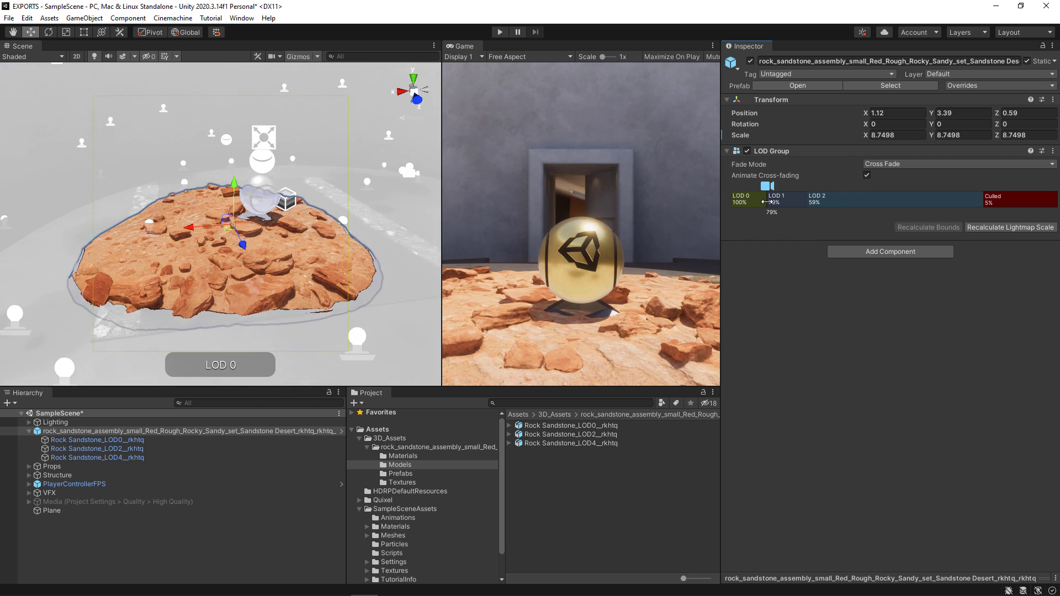
pyautogui.moveTo(355, 254)
pyautogui.keyDown('alt'); pyautogui.mouseDown(button='right')
pyautogui.moveTo(472, 296)
pyautogui.moveTo(211, 205)
pyautogui.moveTo(402, 261)
pyautogui.mouseUp(button='right'); pyautogui.keyUp('alt')
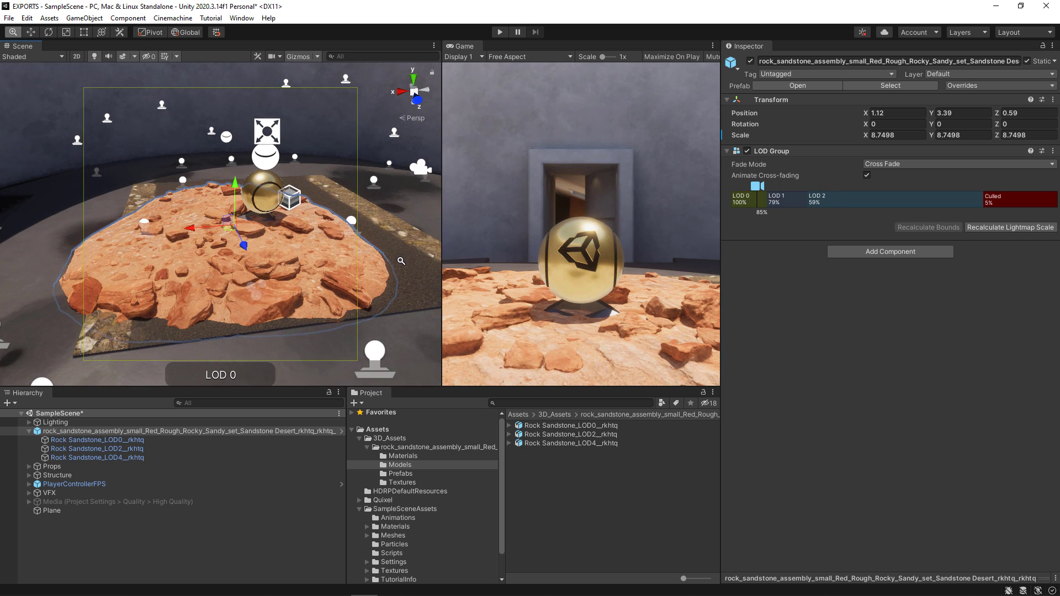
# Inspect the renderers assigned to LOD 2, LOD 1 and LOD 0, and view the insert and delete options for LOD 2
pyautogui.click(843, 205)
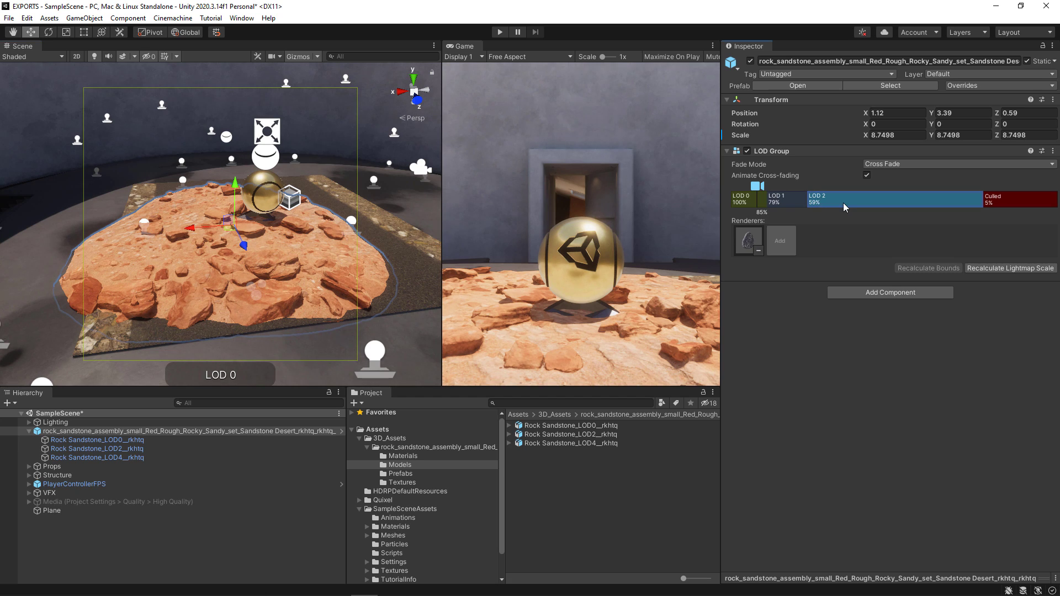
pyautogui.click(780, 202)
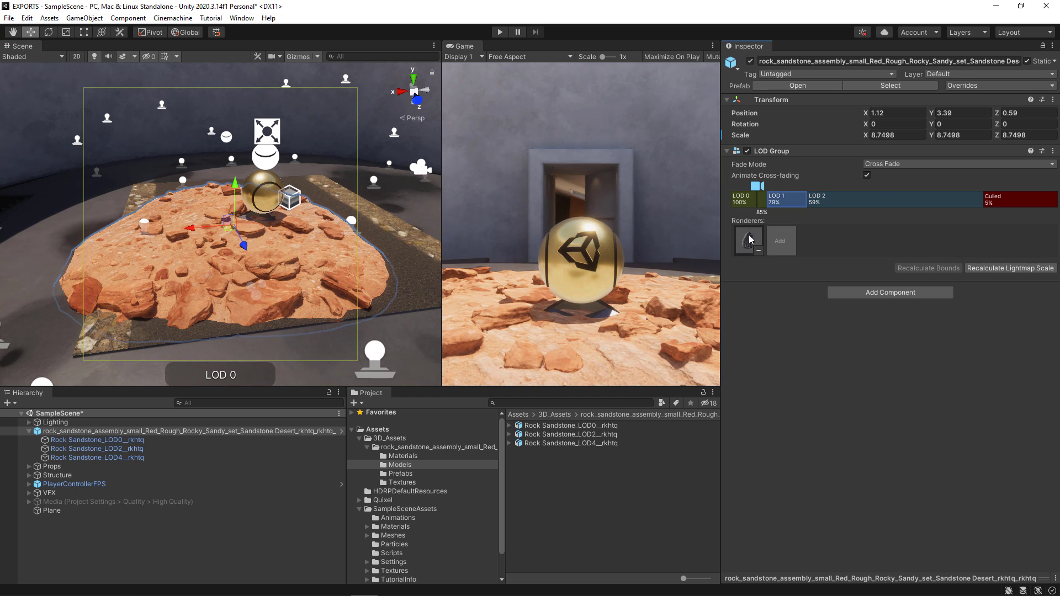
pyautogui.click(744, 201)
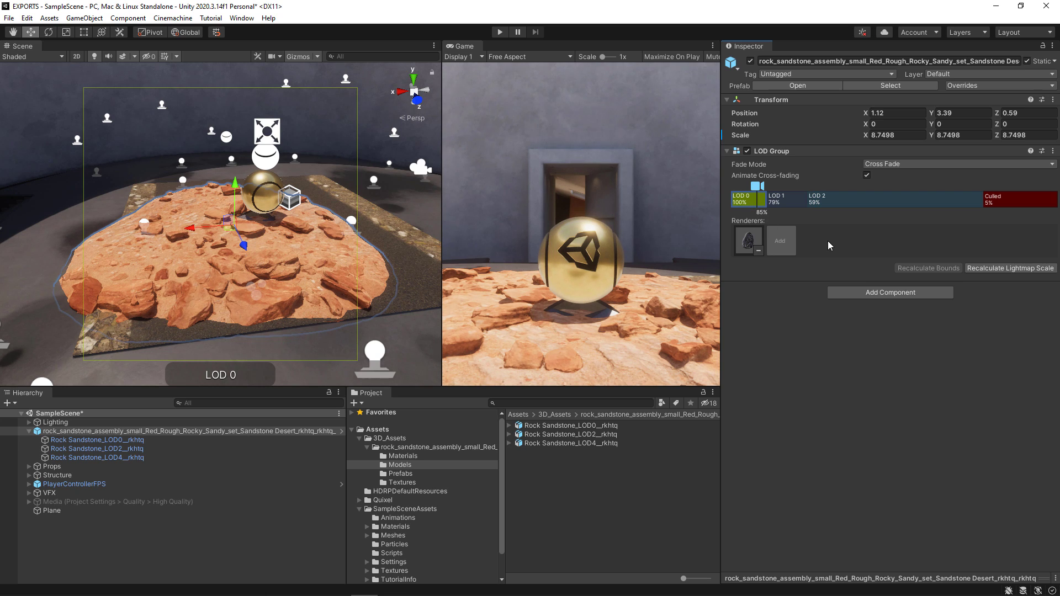
pyautogui.rightClick(907, 197)
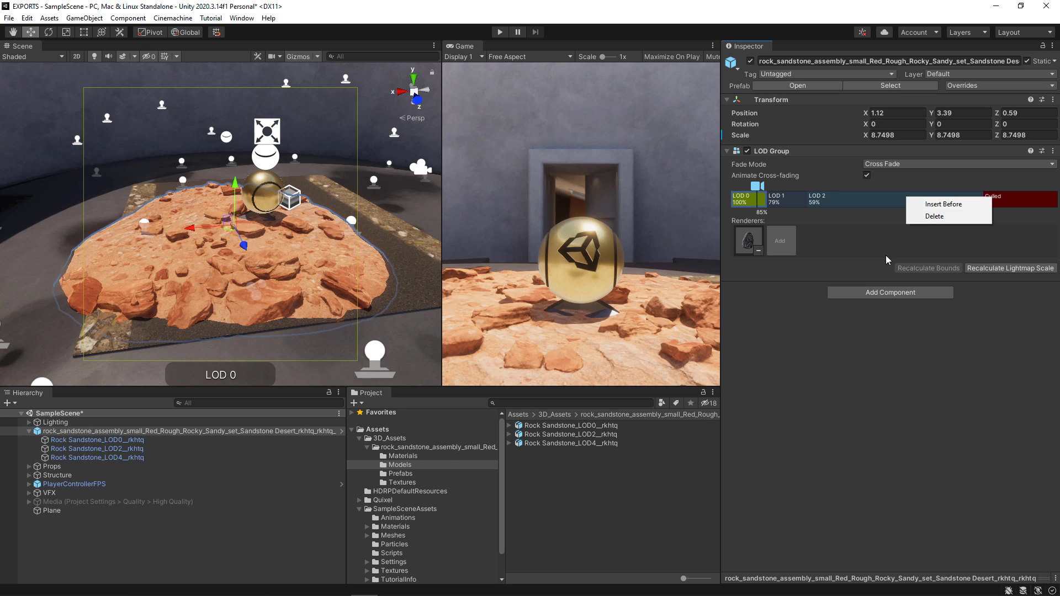
pyautogui.click(774, 313)
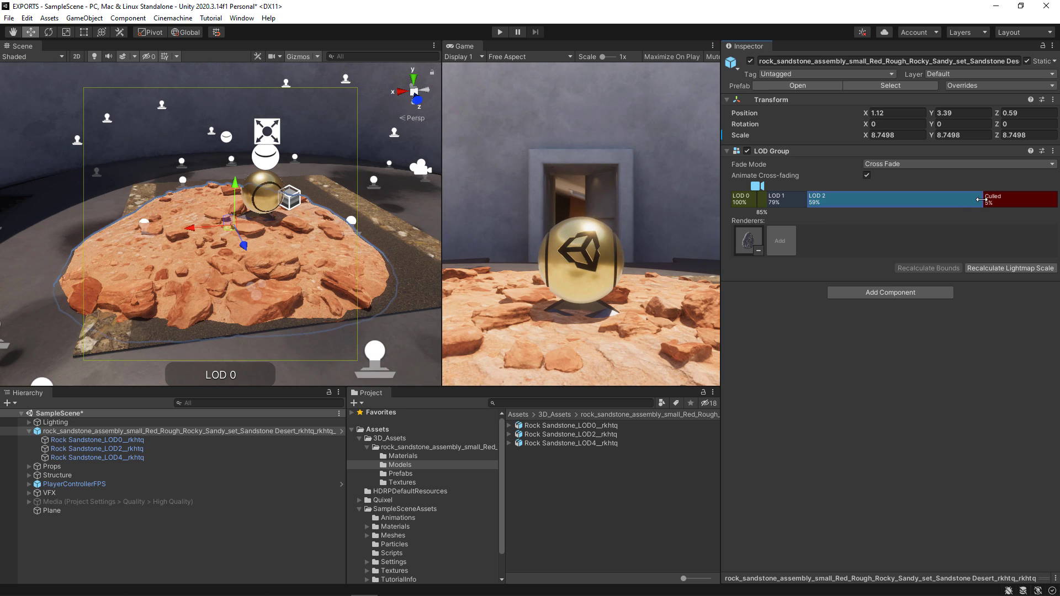
# Set the Culled threshold of the rock's LOD Group to 21%
pyautogui.moveTo(981, 199); pyautogui.dragTo(906, 200)
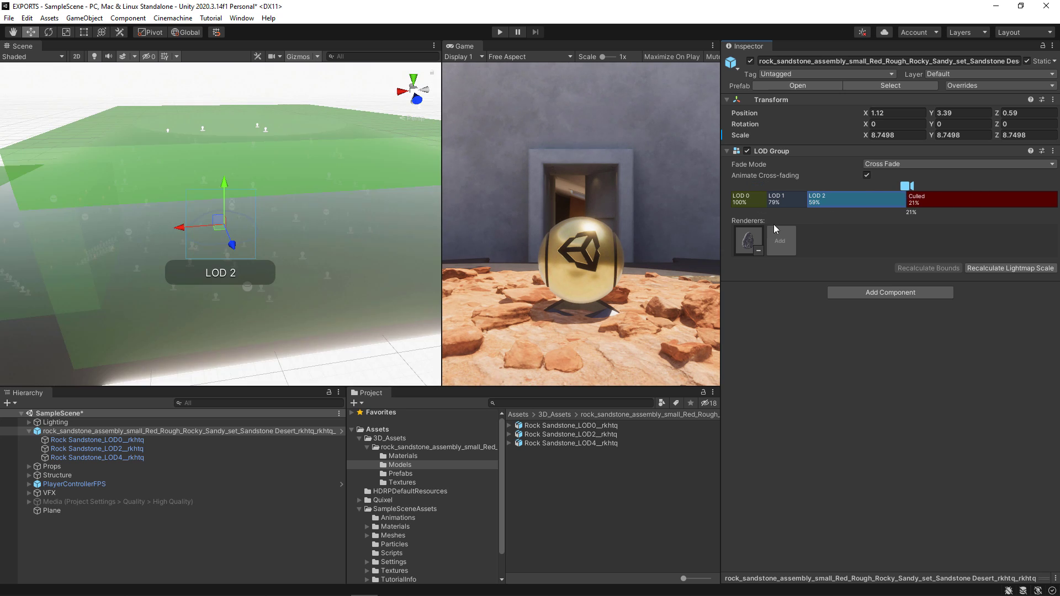
# Raise the Culled threshold of the rock's LOD Group to 43% and narrow the Inspector to enlarge the Scene and Game views
pyautogui.moveTo(320, 234)
pyautogui.keyDown('alt'); pyautogui.mouseDown(button='right')
pyautogui.moveTo(309, 232)
pyautogui.moveTo(361, 255)
pyautogui.moveTo(534, 289)
pyautogui.moveTo(741, 313)
pyautogui.moveTo(880, 231)
pyautogui.mouseUp(button='right'); pyautogui.keyUp('alt')
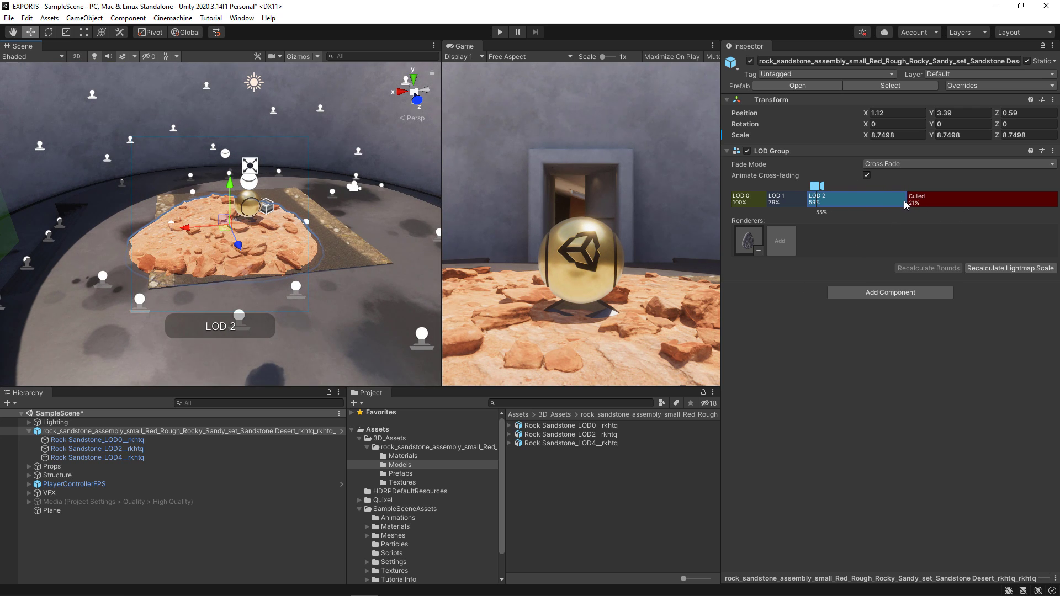
pyautogui.moveTo(892, 200); pyautogui.dragTo(843, 205)
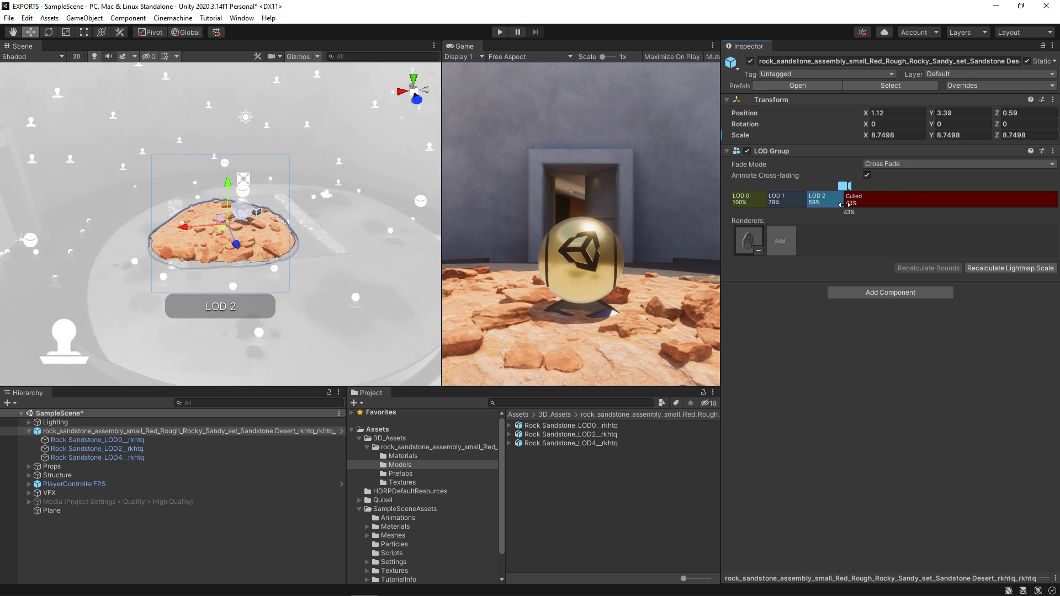
pyautogui.moveTo(336, 234)
pyautogui.keyDown('alt'); pyautogui.mouseDown(button='right')
pyautogui.moveTo(312, 226)
pyautogui.moveTo(322, 232)
pyautogui.mouseUp(button='right'); pyautogui.keyUp('alt')
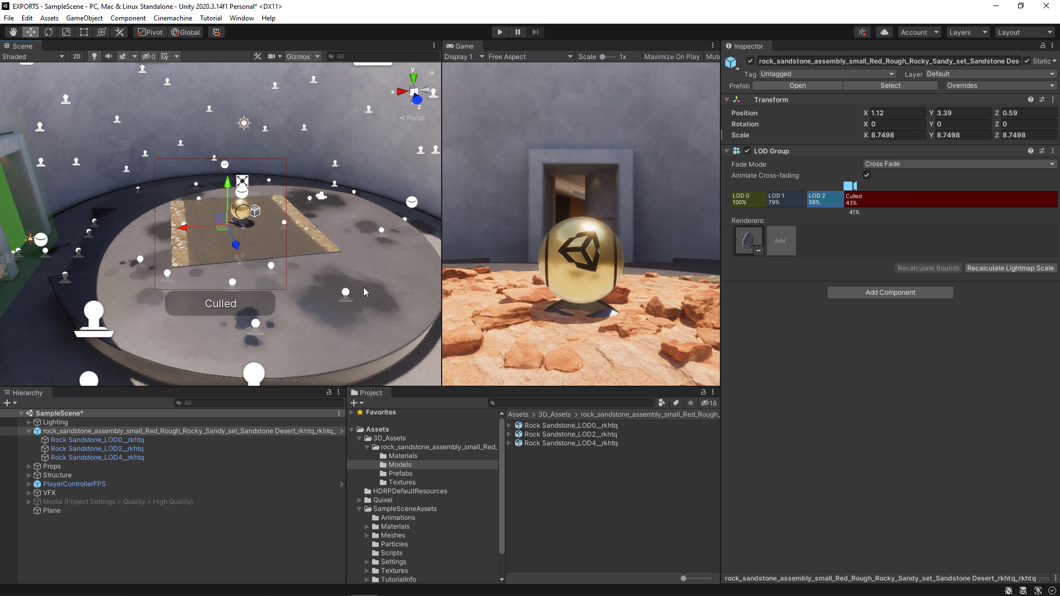
pyautogui.moveTo(719, 268); pyautogui.dragTo(829, 275)
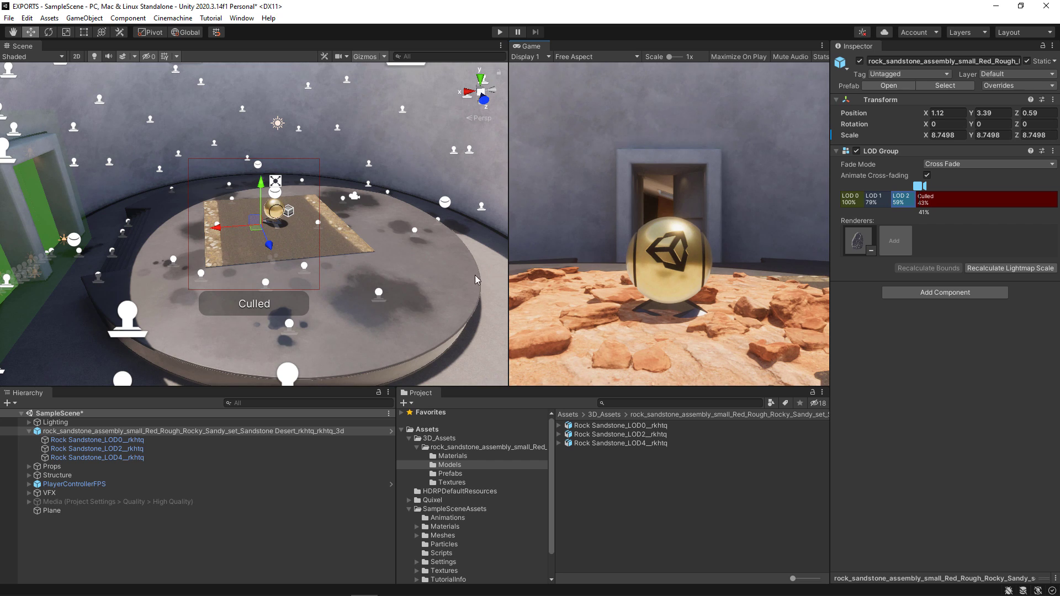
pyautogui.keyDown('alt'); pyautogui.moveTo(338, 263); pyautogui.dragTo(787, 355, button='right'); pyautogui.keyUp('alt')
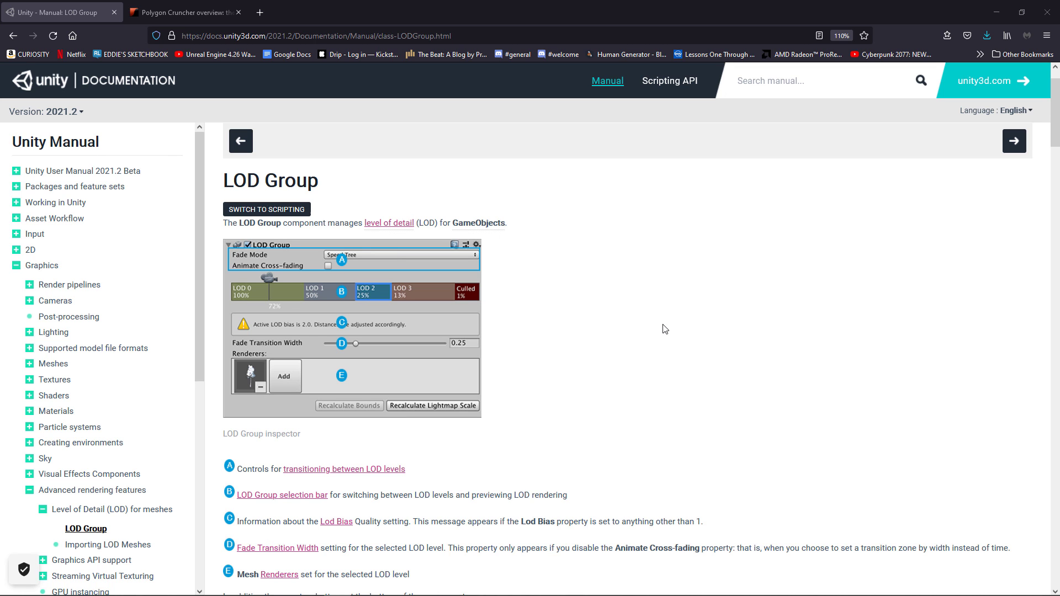
# Switch to the browser and read the Unity Manual's LOD Group page on the selection bar, renderers, cross-fading transitions and SpeedTree blending
pyautogui.scroll(-1, 787, 365)
pyautogui.scroll(-12, 787, 364)
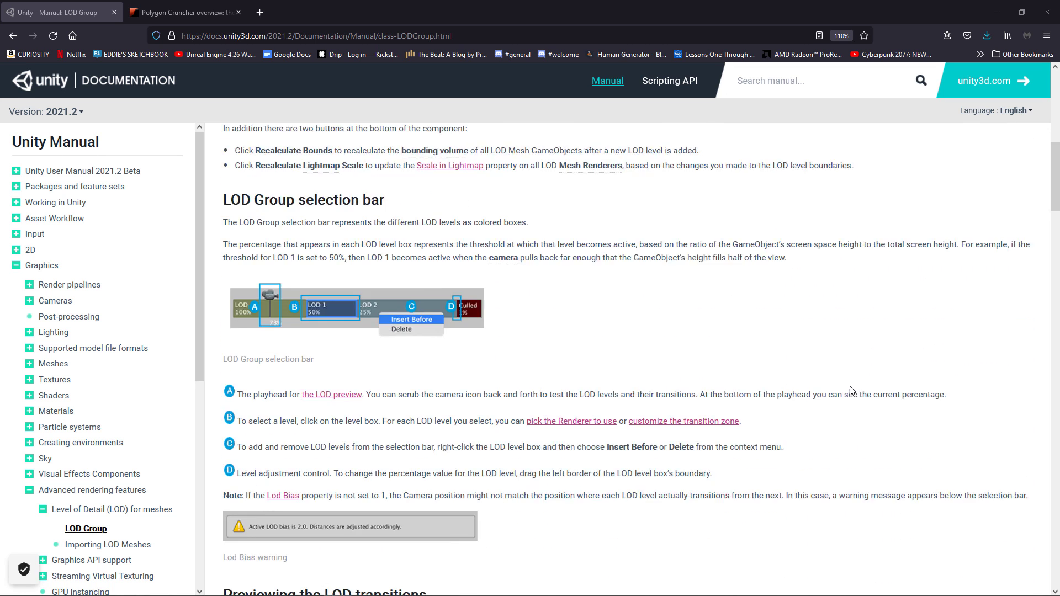
pyautogui.scroll(-10, 905, 406)
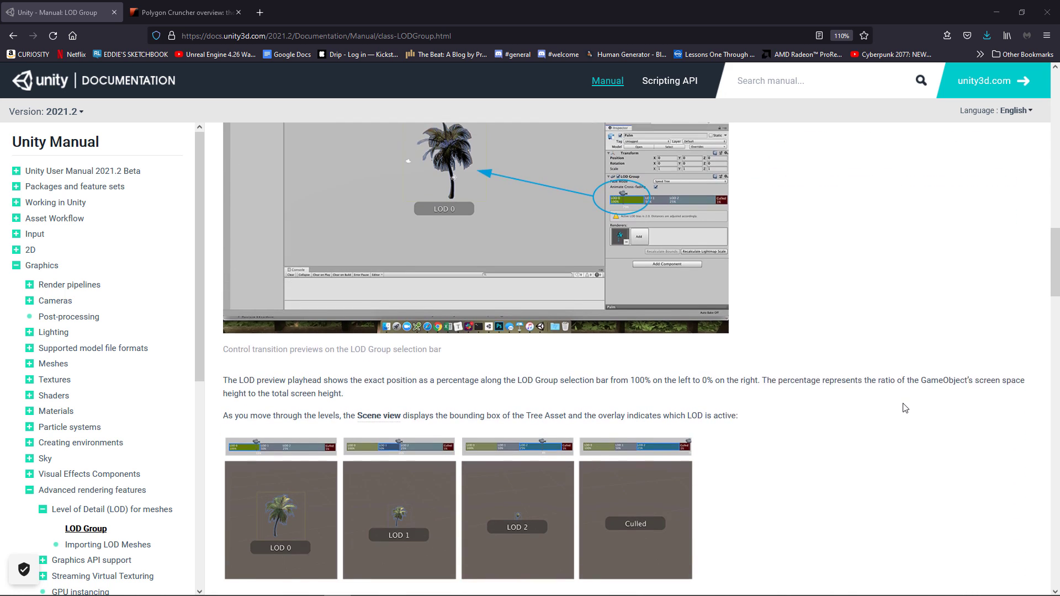
pyautogui.scroll(-12, 903, 409)
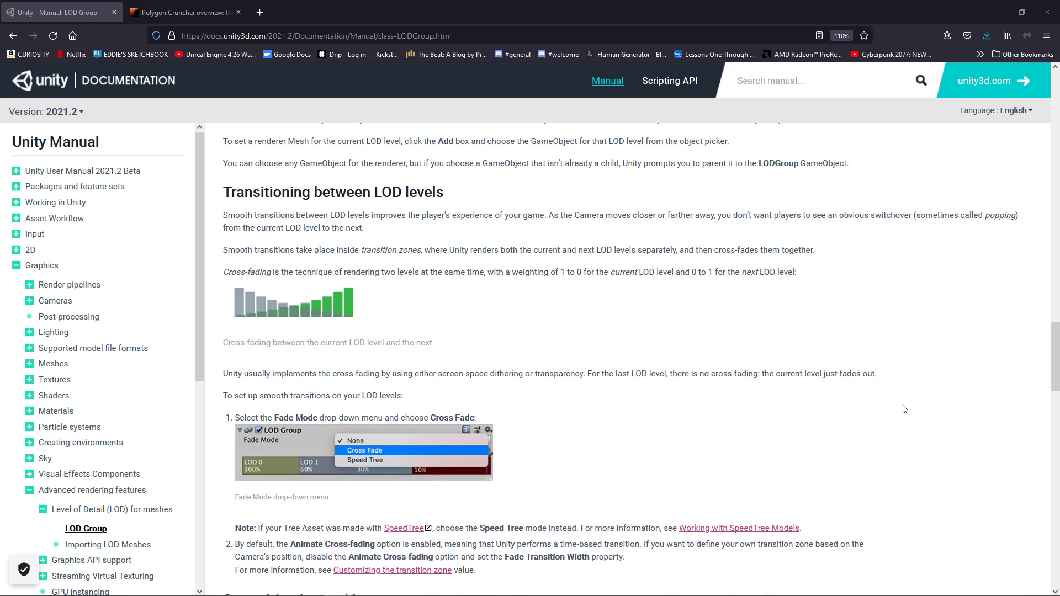
pyautogui.scroll(-8, 904, 409)
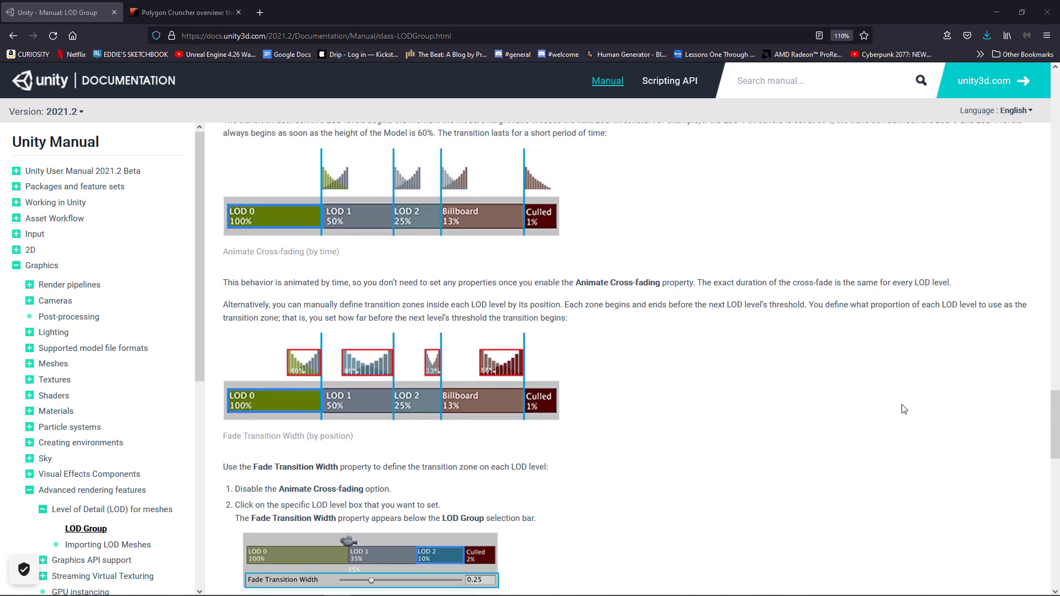
pyautogui.scroll(-9, 904, 409)
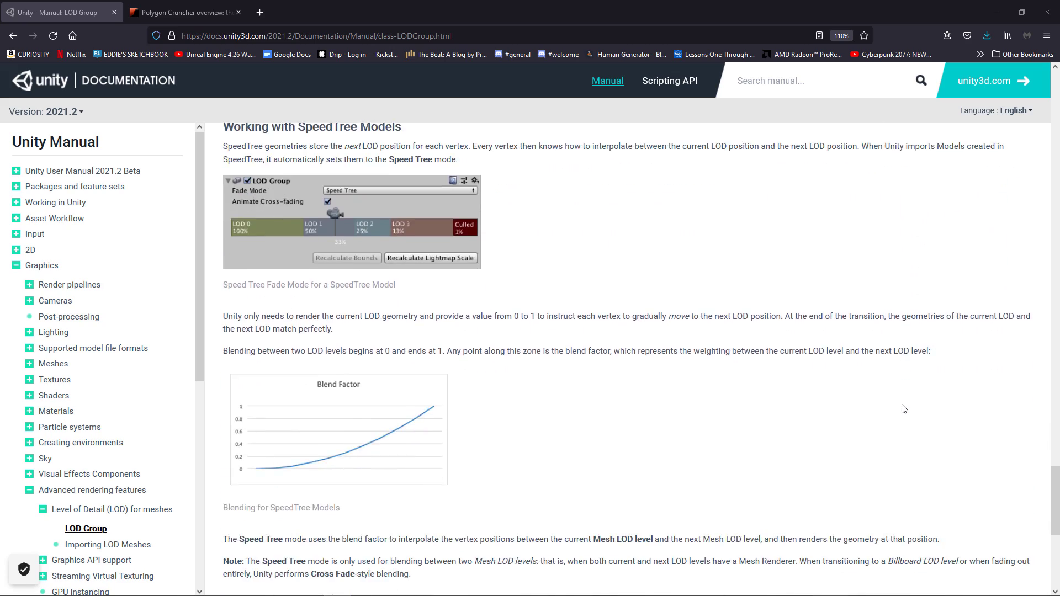
pyautogui.scroll(17, 904, 409)
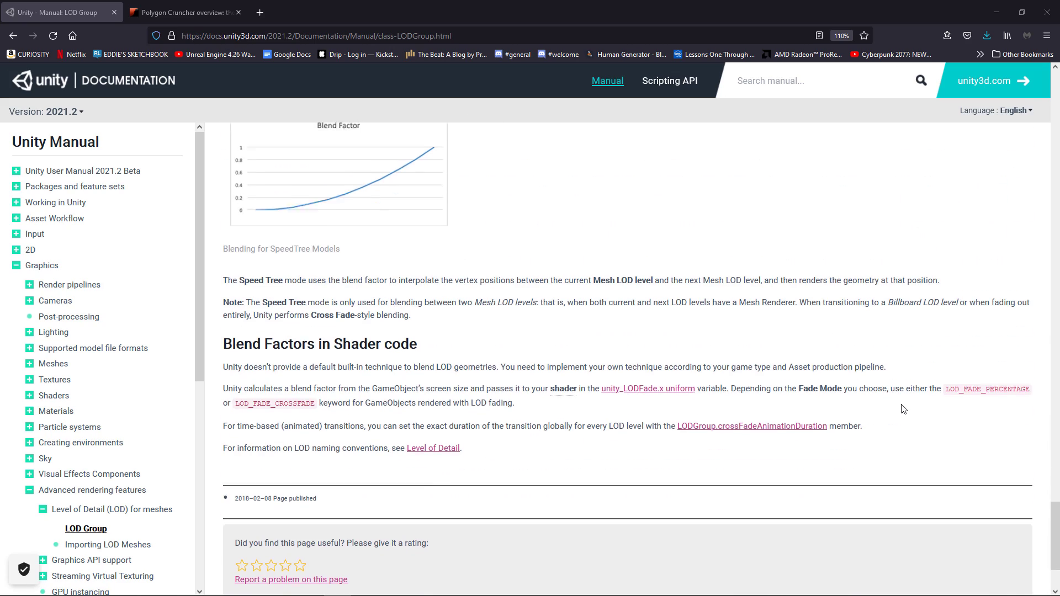
pyautogui.scroll(3, 895, 397)
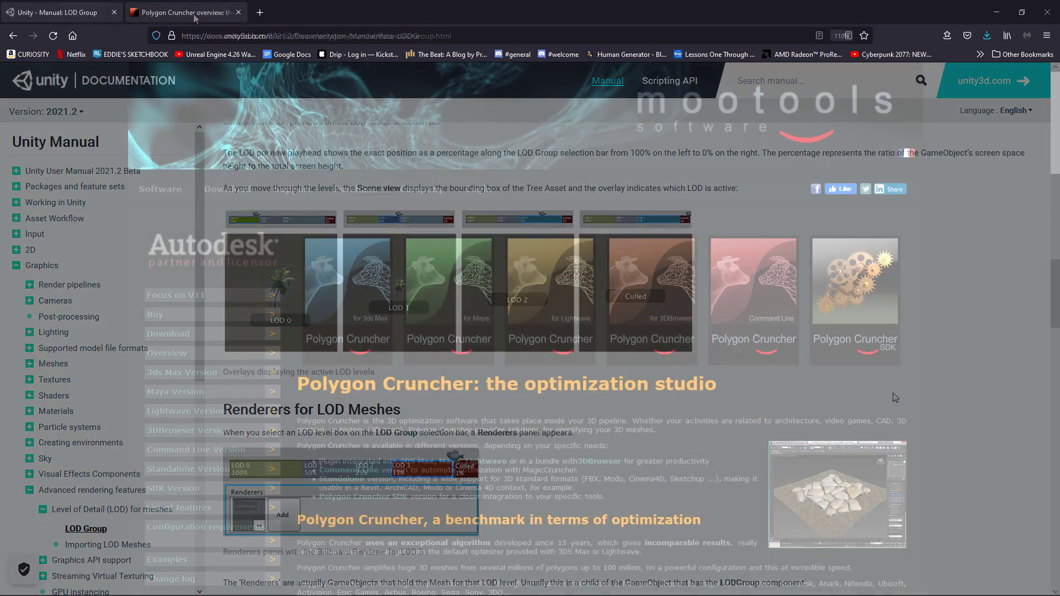
# Open the Polygon Cruncher overview page and examine its optimization features and the available plugin, command line, standalone and SDK versions
pyautogui.click(188, 12)
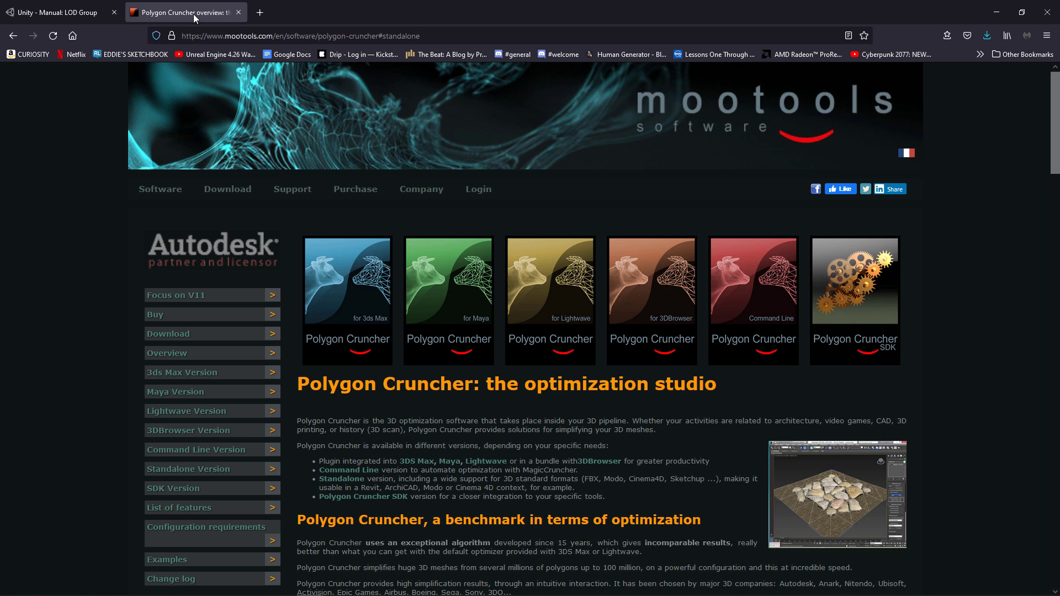
pyautogui.moveTo(421, 189)
pyautogui.scroll(-5, 745, 390)
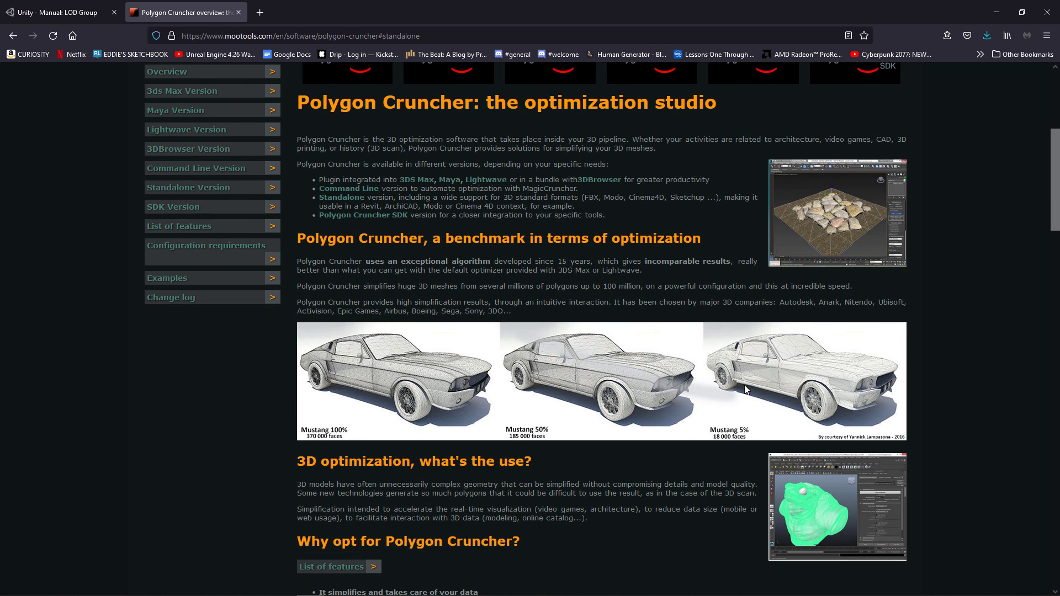
pyautogui.scroll(-7, 744, 389)
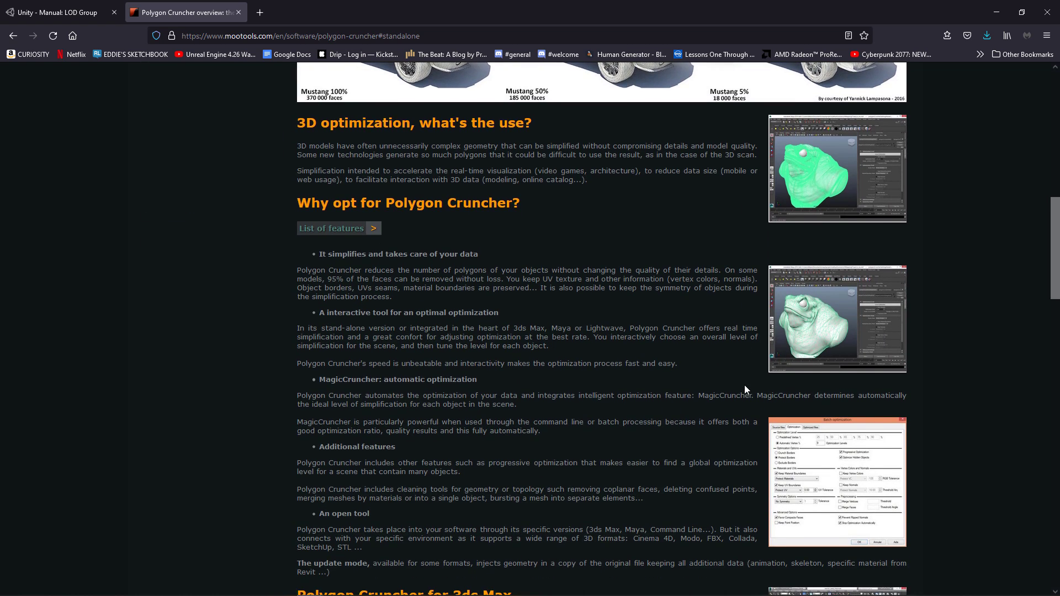
pyautogui.scroll(-3, 744, 390)
pyautogui.scroll(-2, 744, 390)
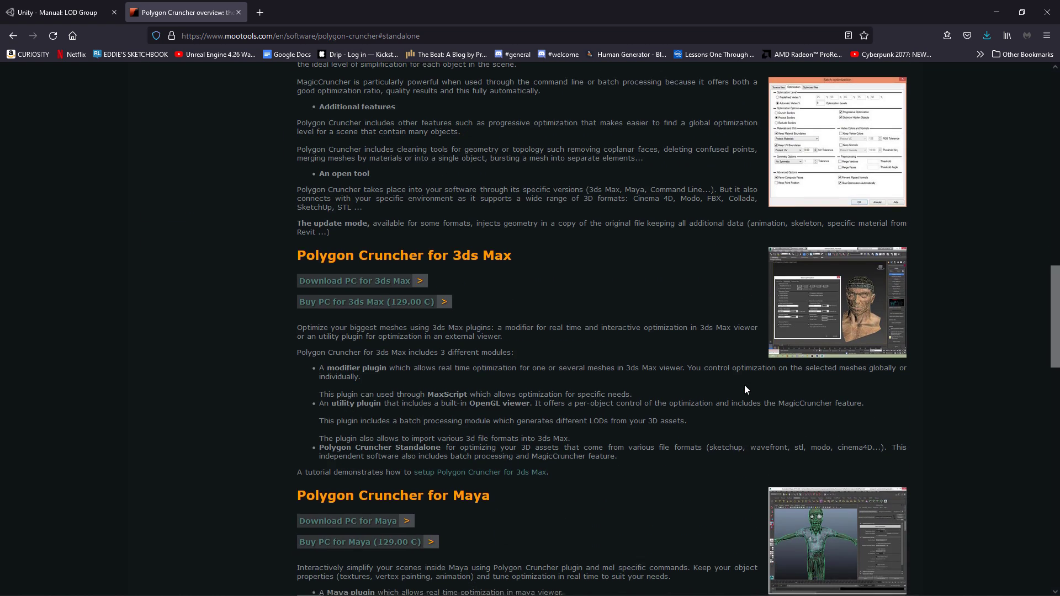
pyautogui.scroll(-6, 744, 389)
pyautogui.scroll(-9, 744, 386)
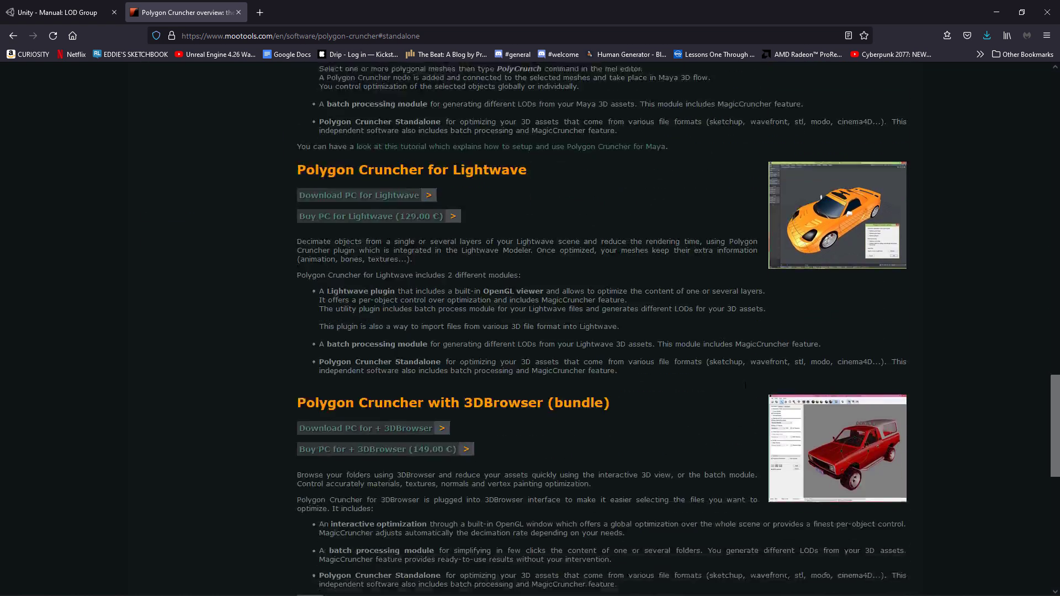
pyautogui.scroll(-5, 745, 389)
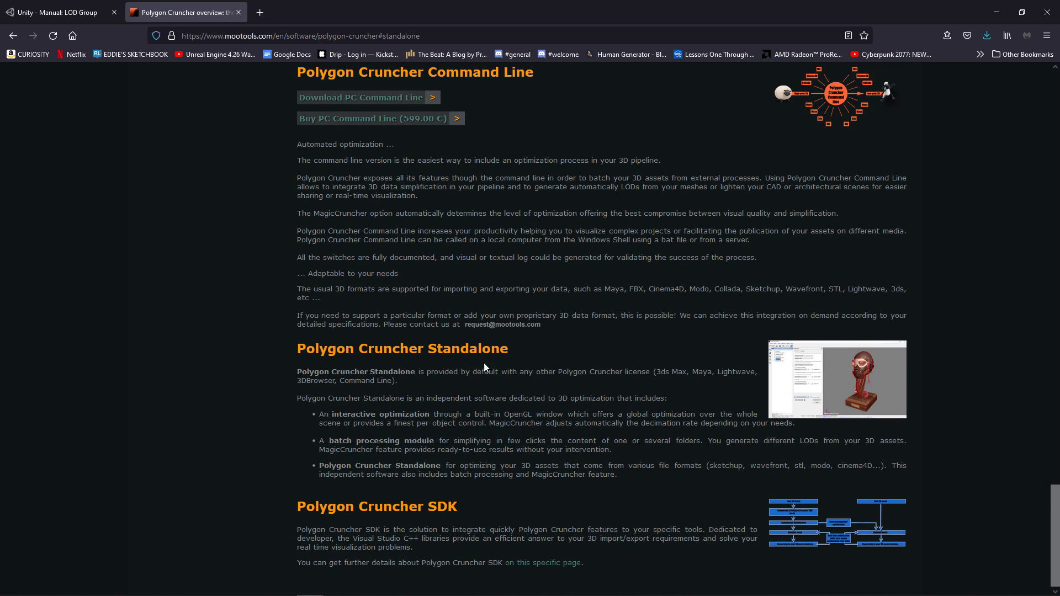
pyautogui.scroll(9, 584, 353)
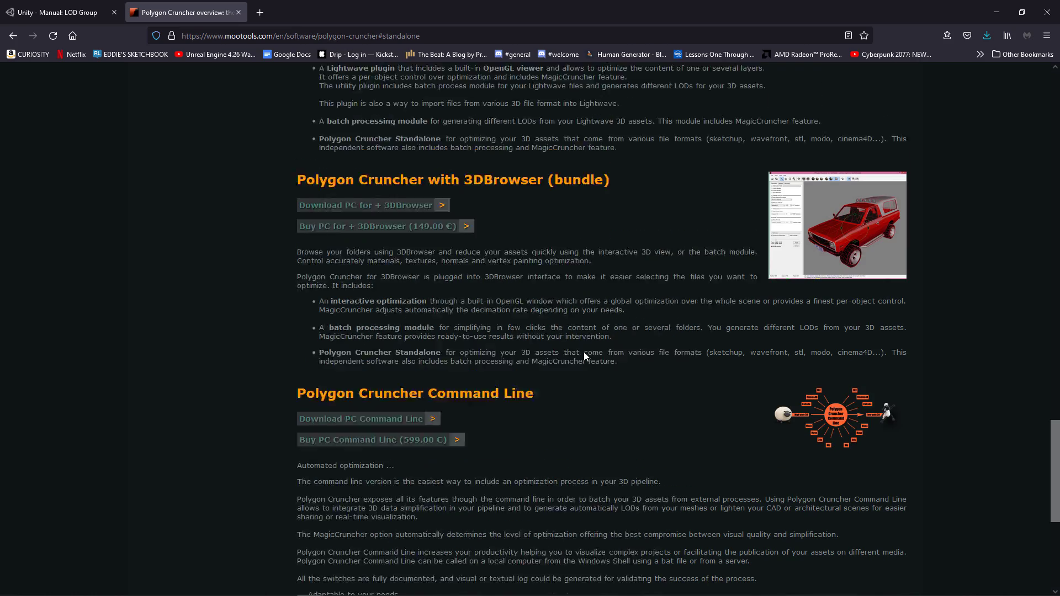
pyautogui.scroll(11, 597, 348)
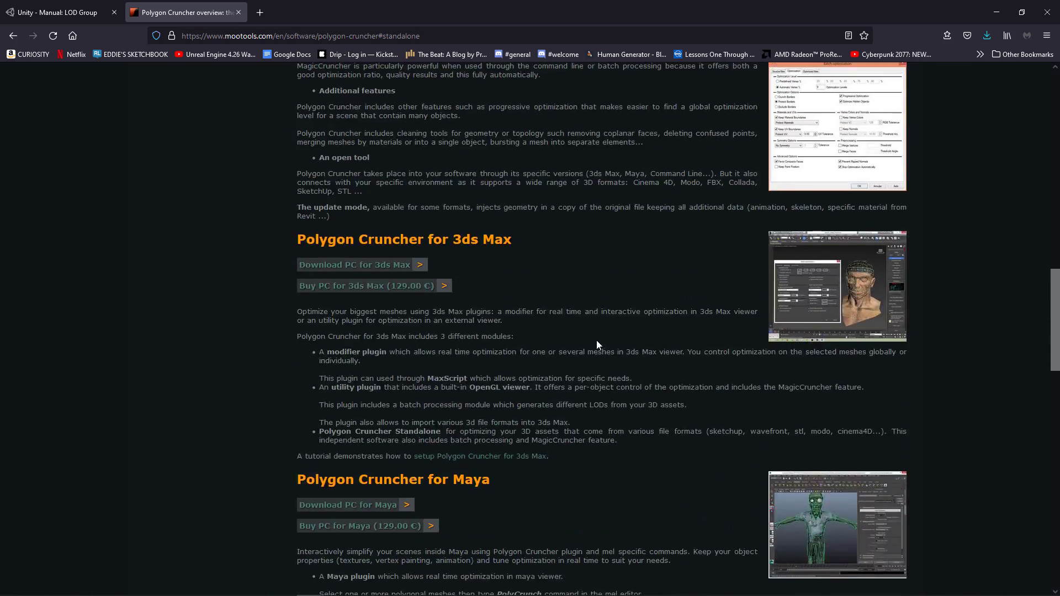
pyautogui.scroll(13, 597, 340)
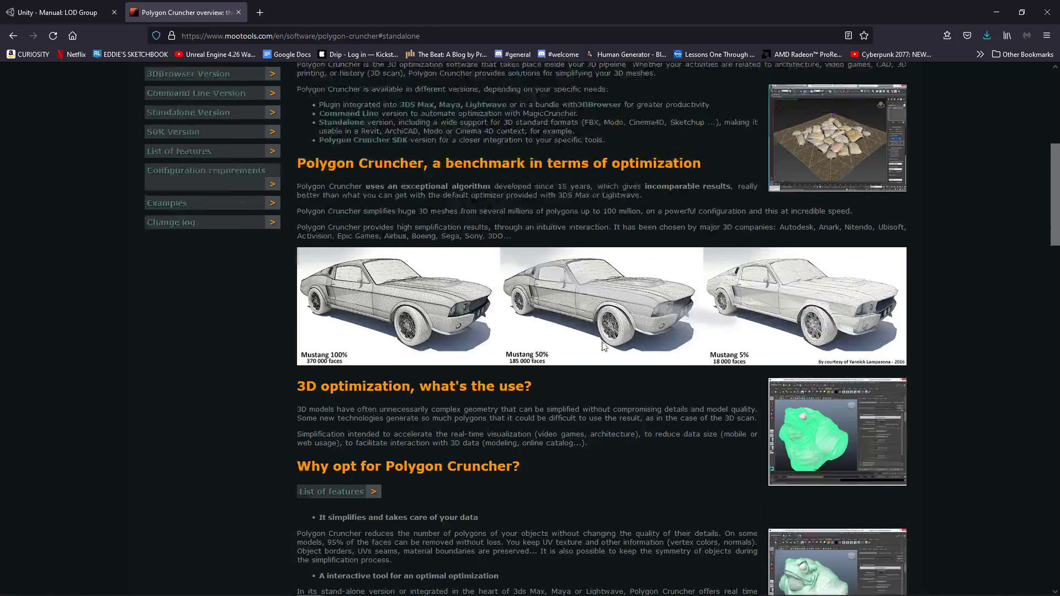
pyautogui.scroll(4, 603, 346)
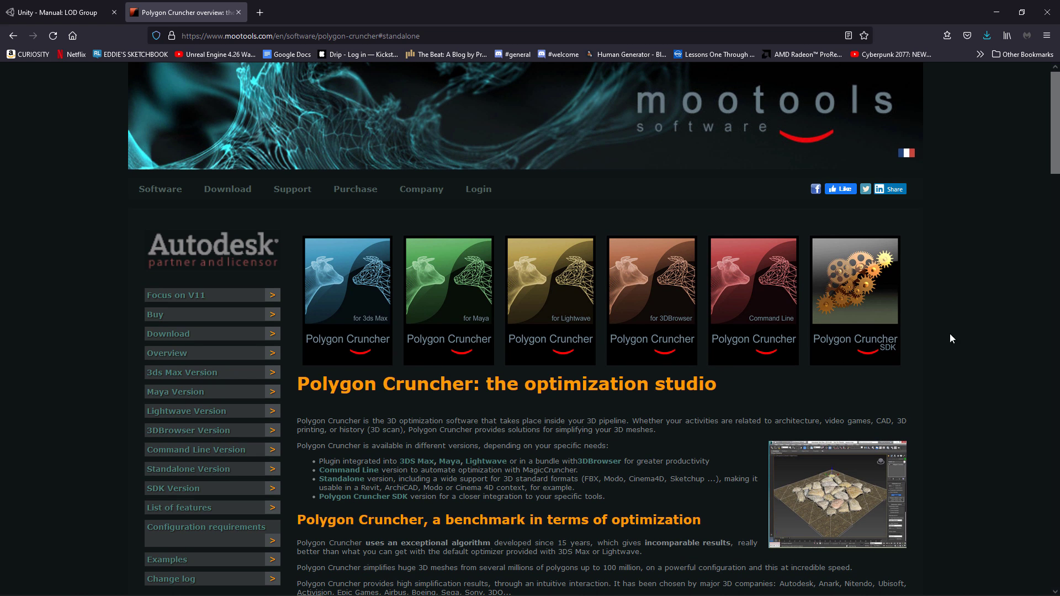